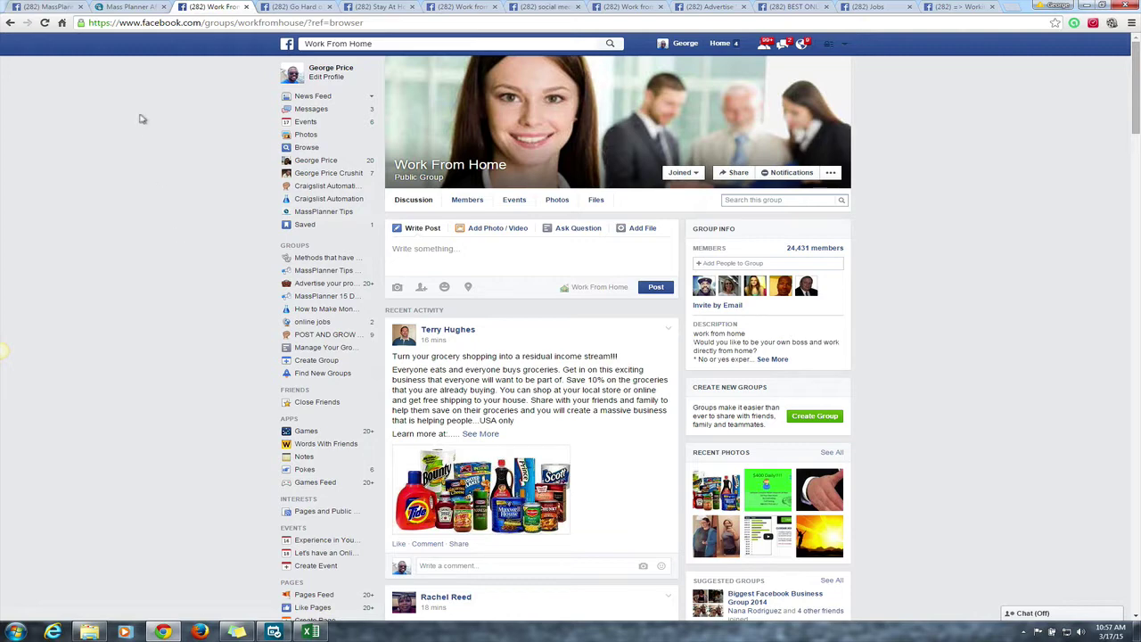
Step: Review the MassPlanner affiliate dashboard, the Work From Home group, the hot_ad_groups workbook and the MassPlanner Tips group page
left_click(112, 9)
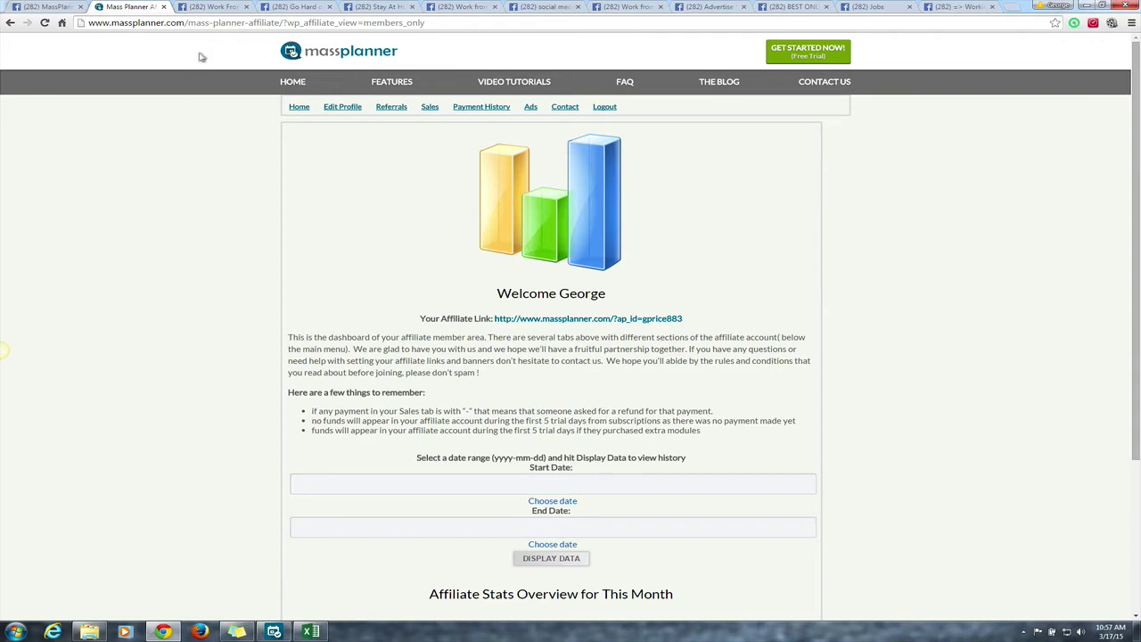
left_click(205, 8)
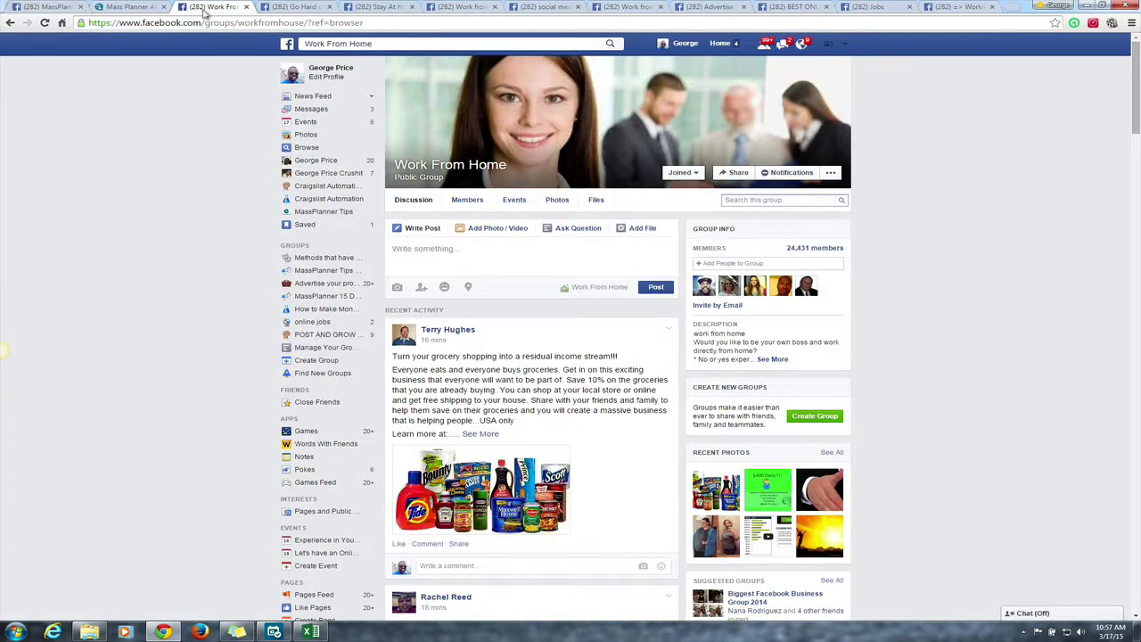
left_click(310, 631)
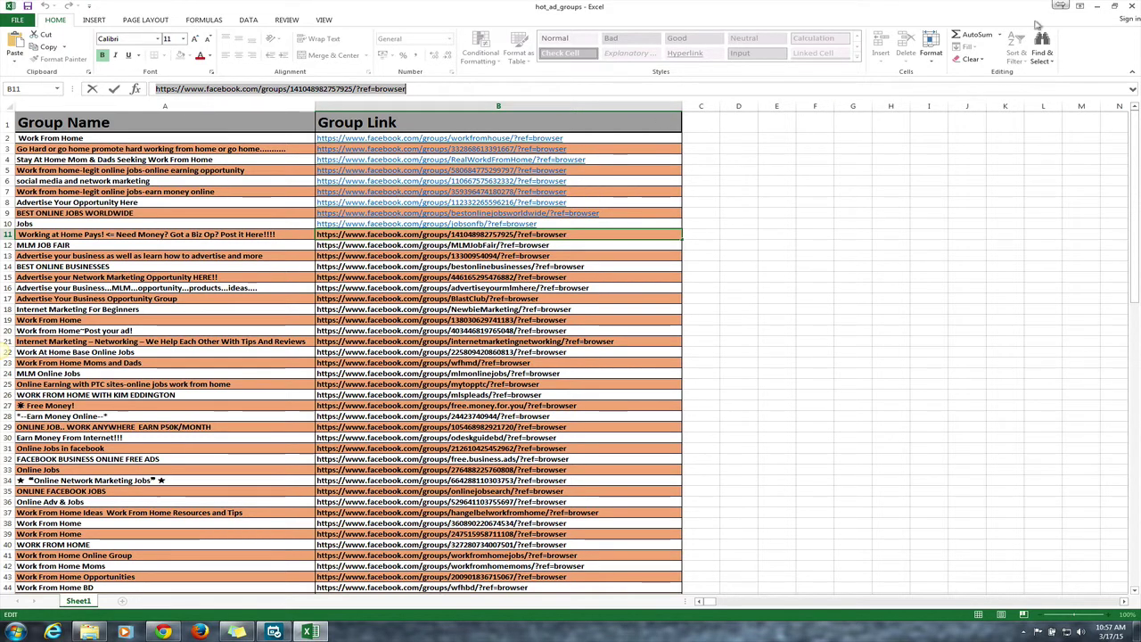
left_click(1101, 7)
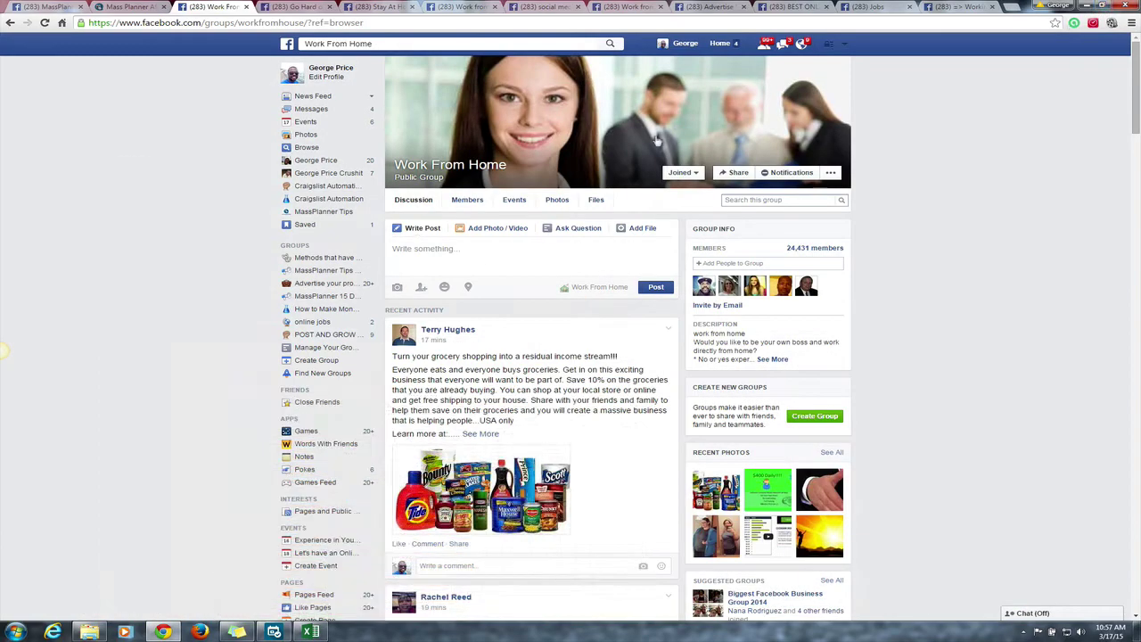
left_click(41, 7)
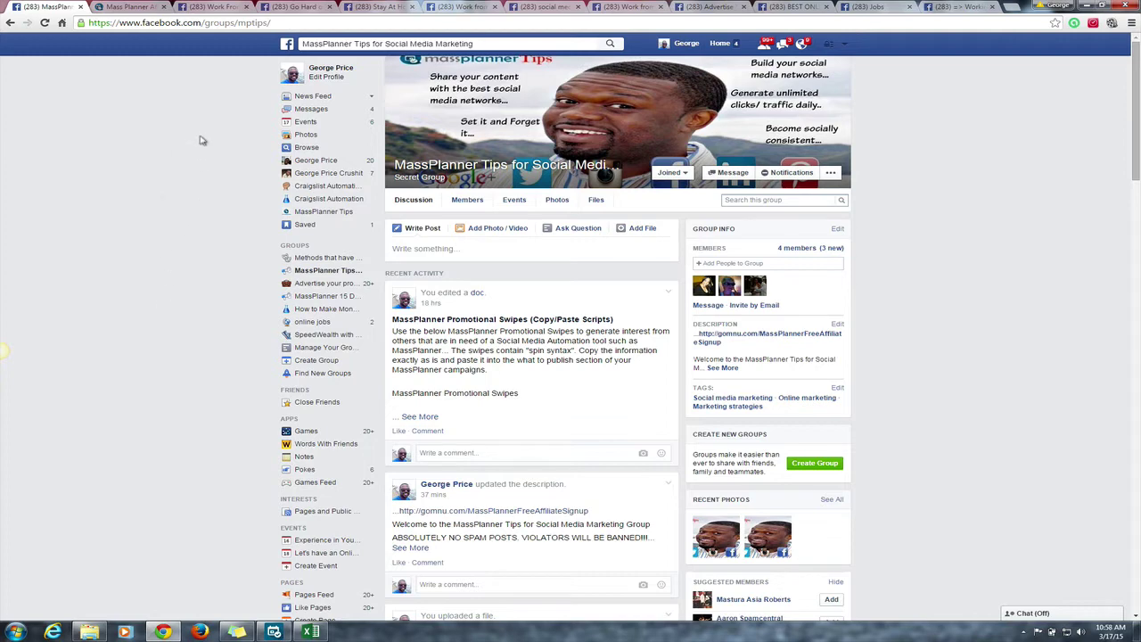
left_click(216, 7)
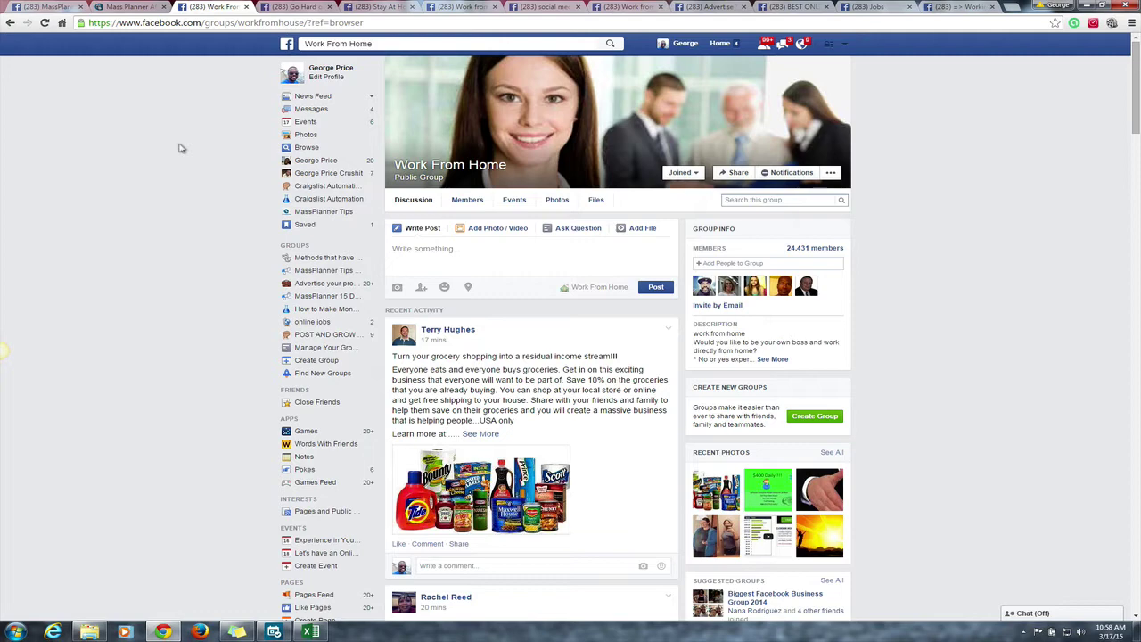
Step: Open the files list of the MassPlanner Tips for Social Media Marketing group and look over the shared files
left_click(46, 8)
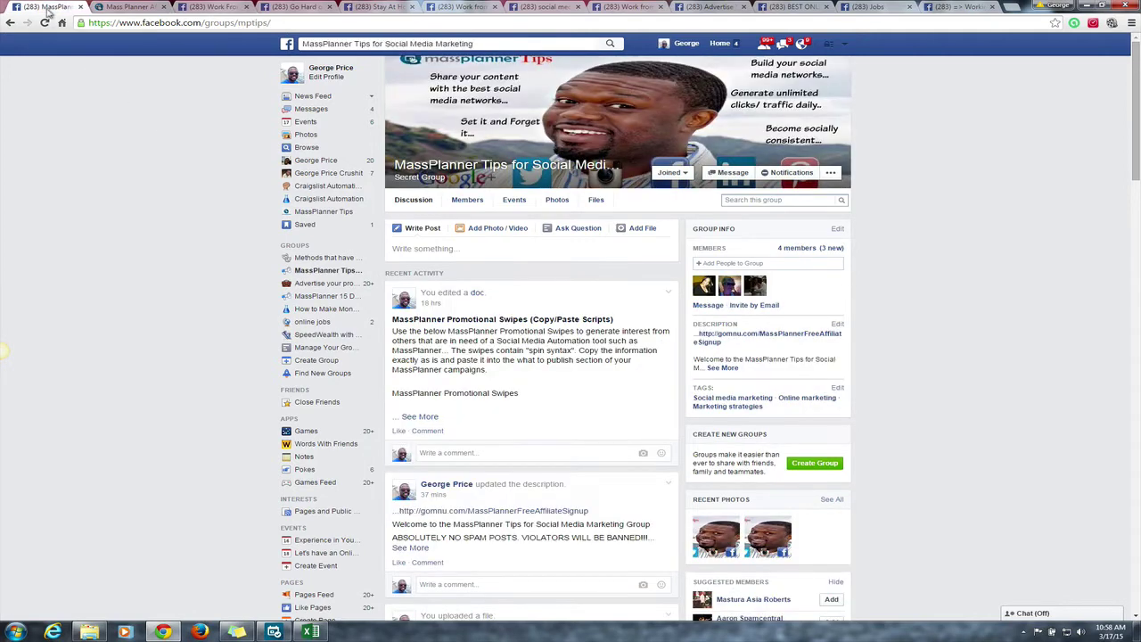
left_click(595, 201)
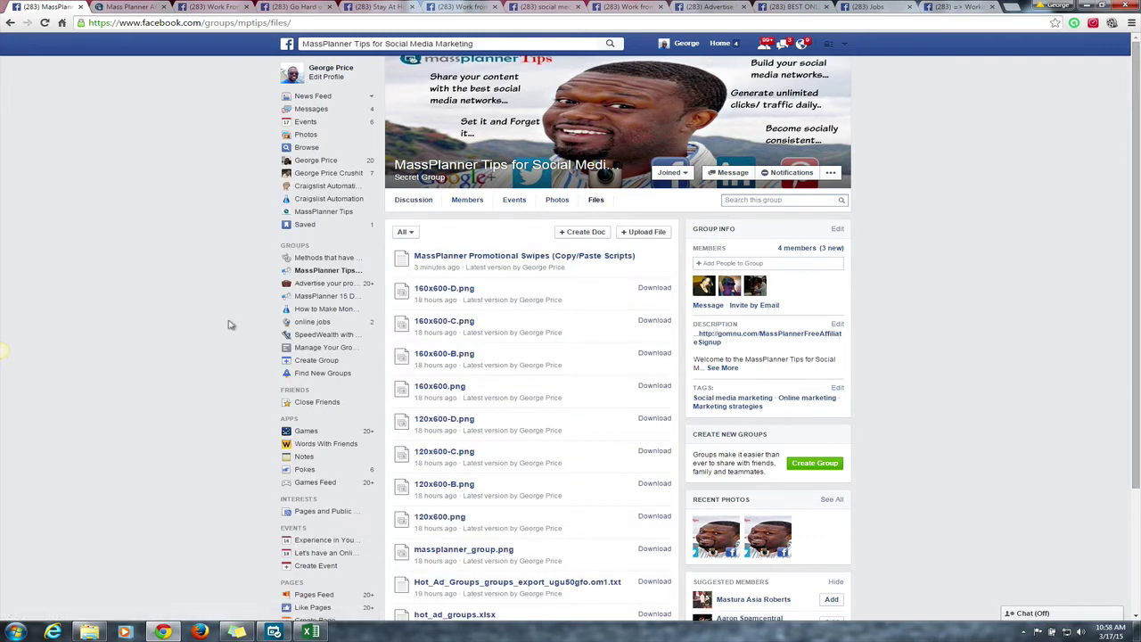
scroll(167, 327, "down", 2)
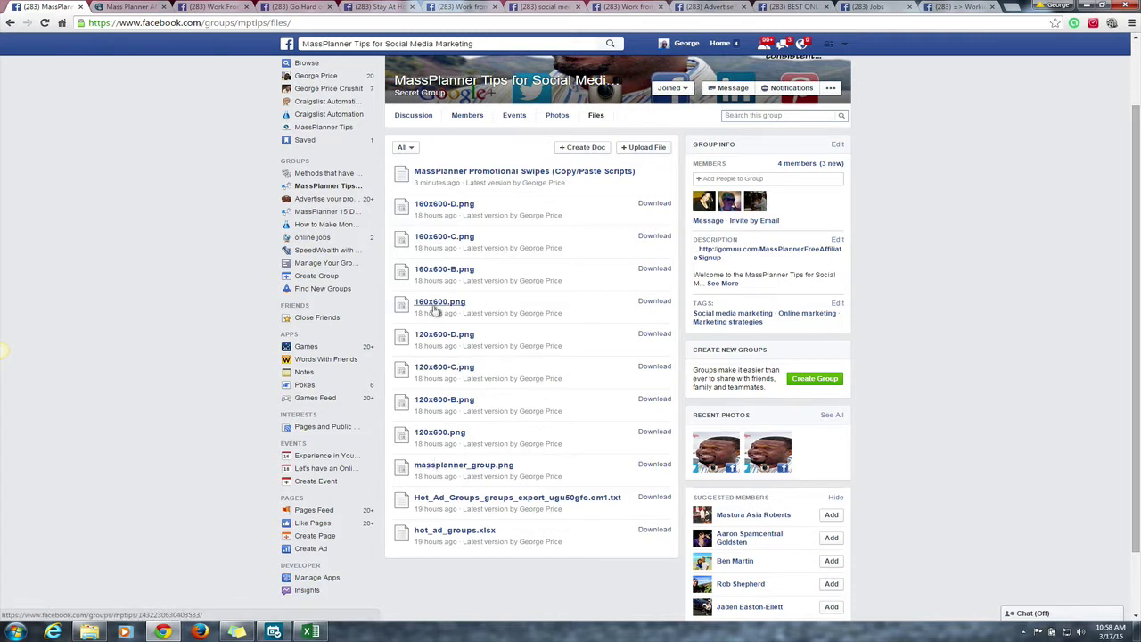
scroll(437, 309, "up", 2)
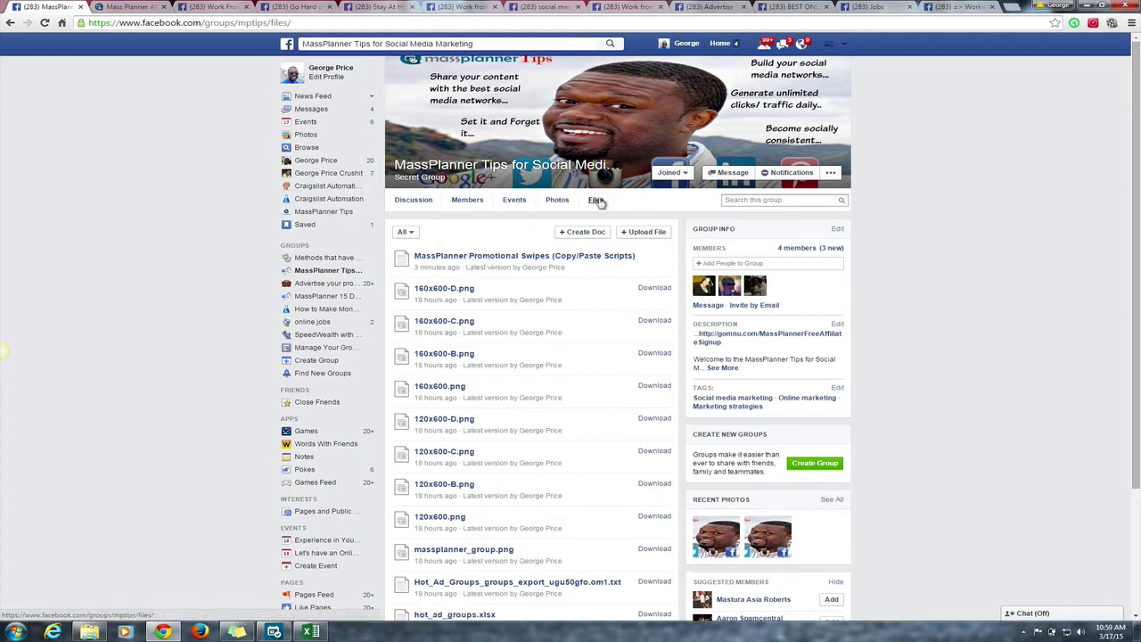
Step: Open the MassPlanner Promotional Swipes (Copy/Paste Scripts) document and read through to its Manual Posting Swipes section
left_click(499, 256)
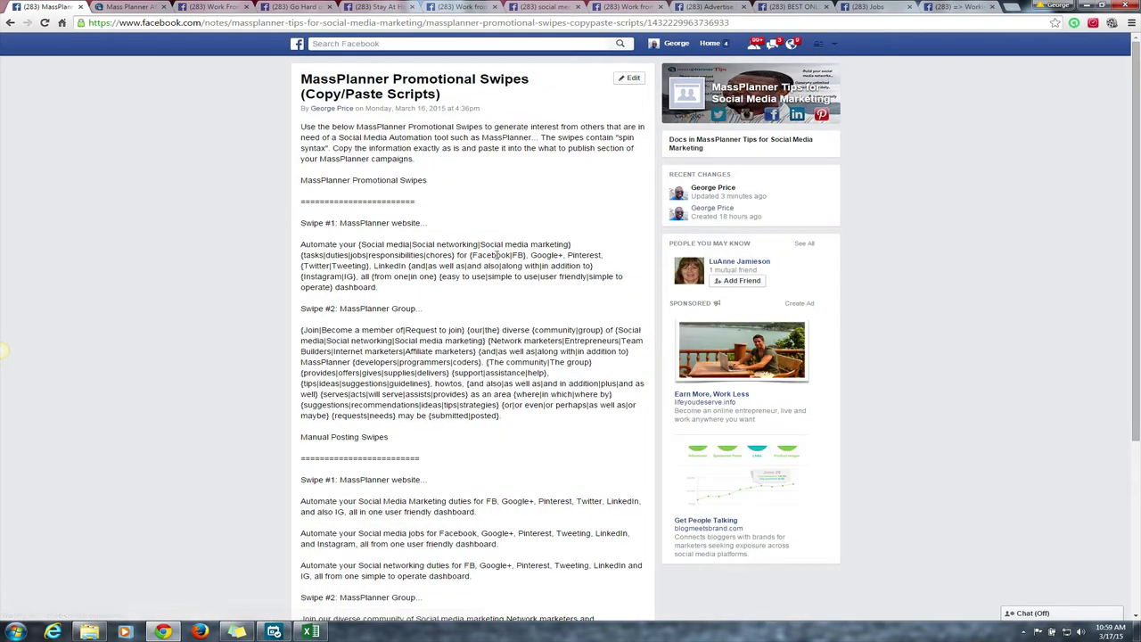
scroll(496, 255, "down", 3)
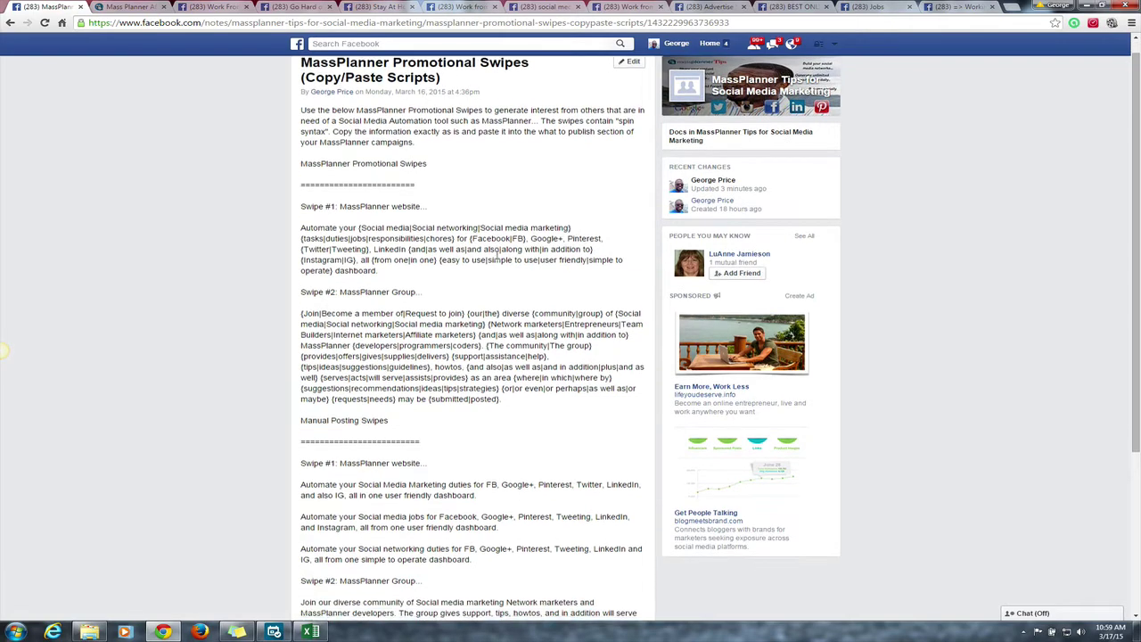
scroll(496, 255, "up", 3)
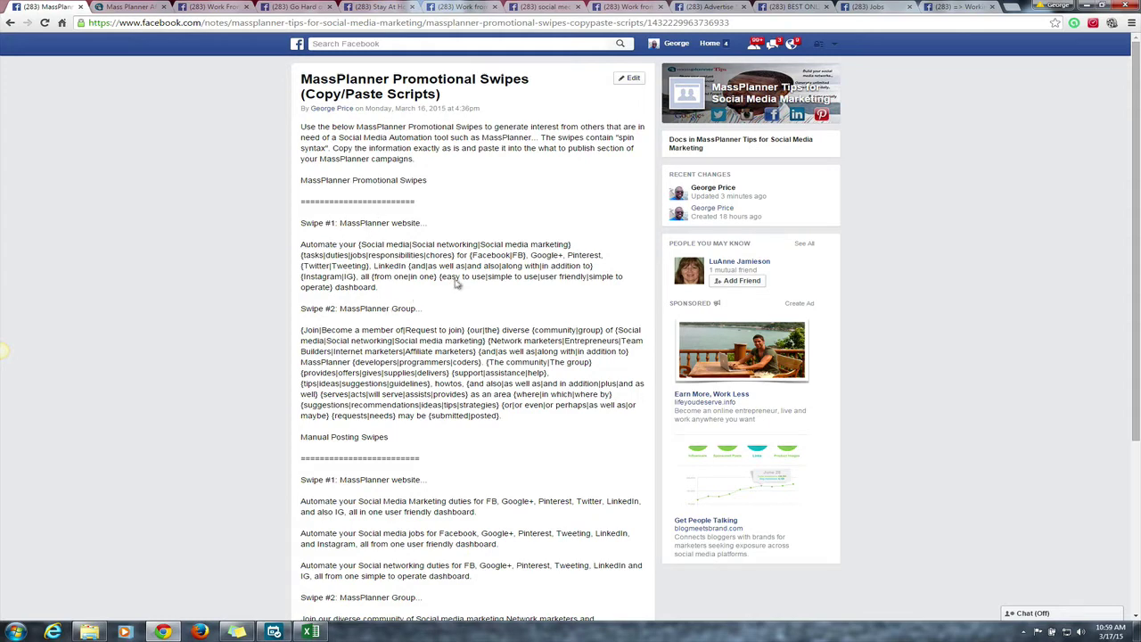
scroll(459, 279, "down", 1)
scroll(458, 279, "down", 5)
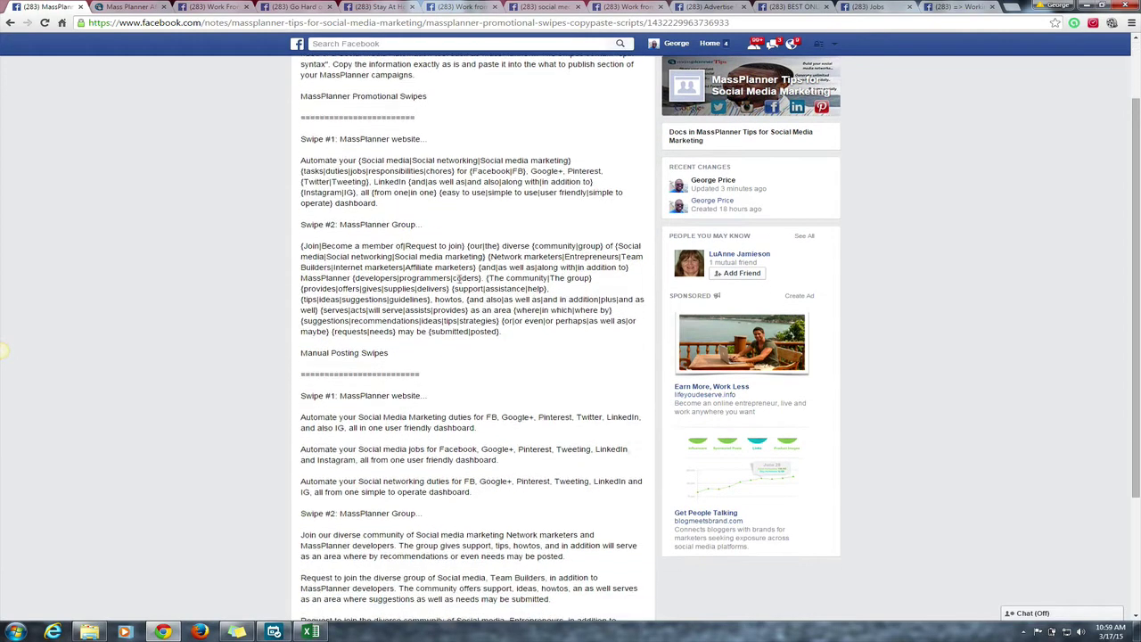
scroll(459, 278, "down", 1)
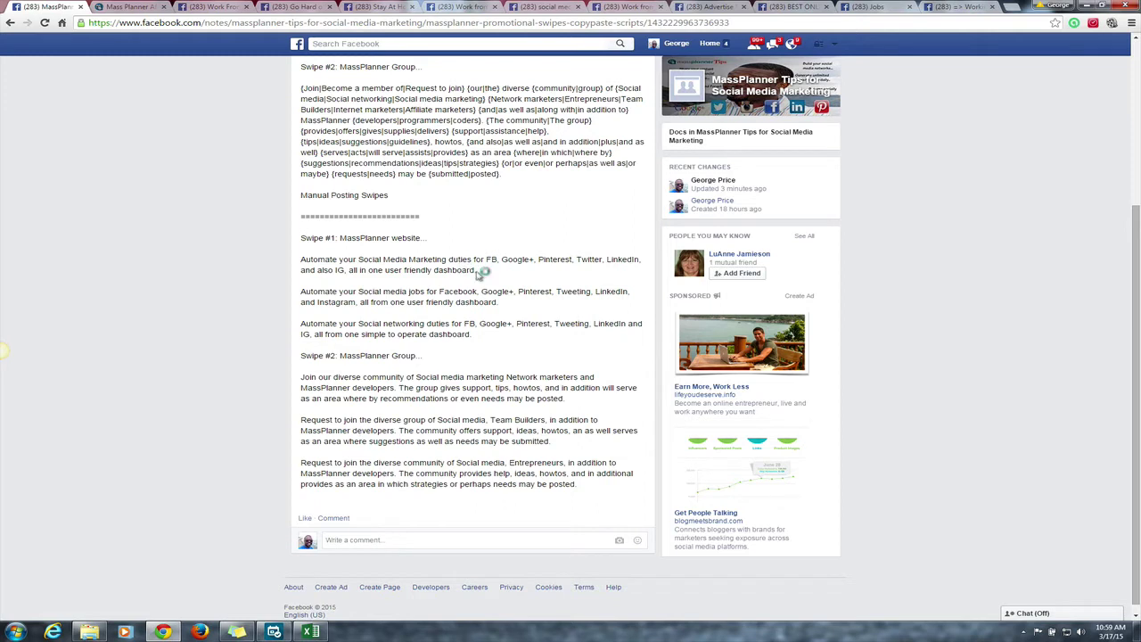
Step: Copy the "Automate your Social Media Marketing duties" manual swipe into a new post in the Work From Home group
left_click_drag(479, 272, 297, 260)
key("ctrl+c")
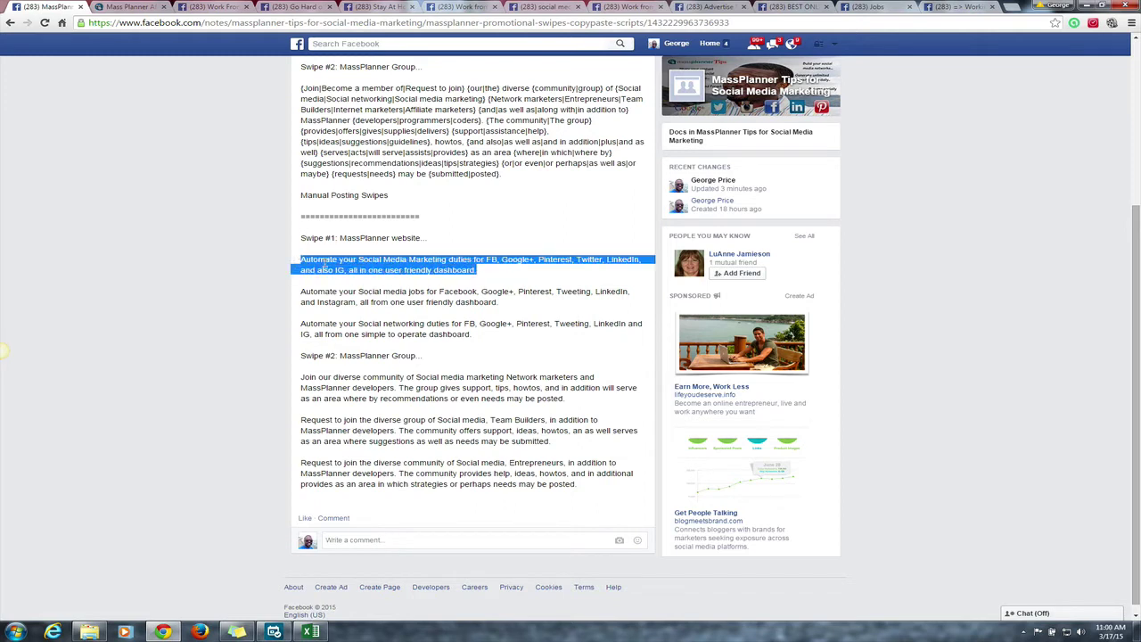
right_click(326, 265)
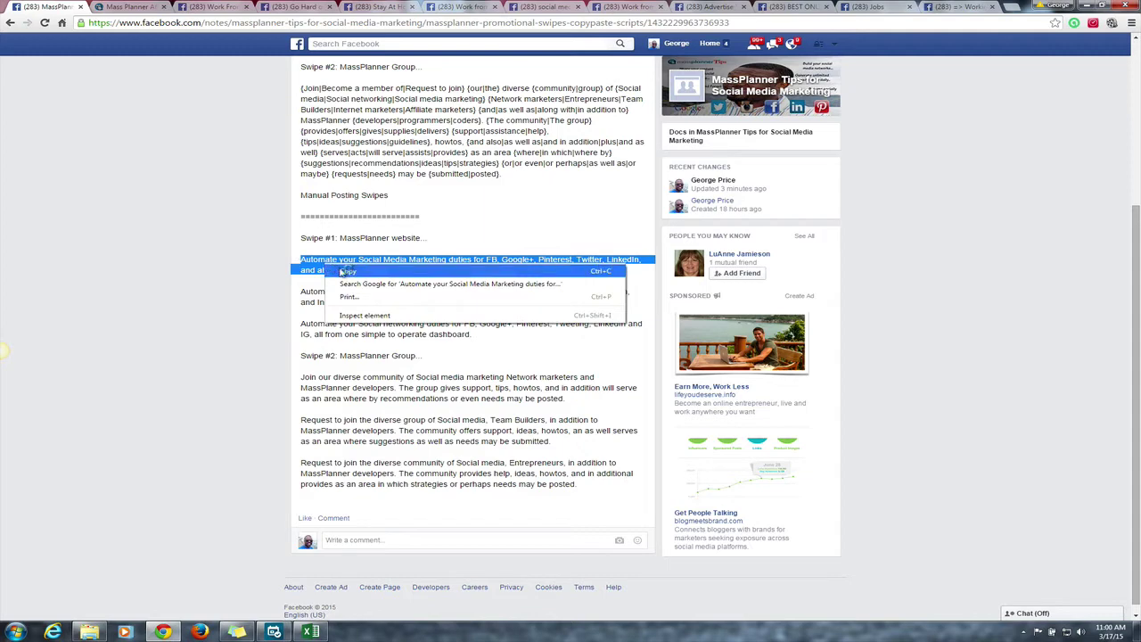
left_click(348, 271)
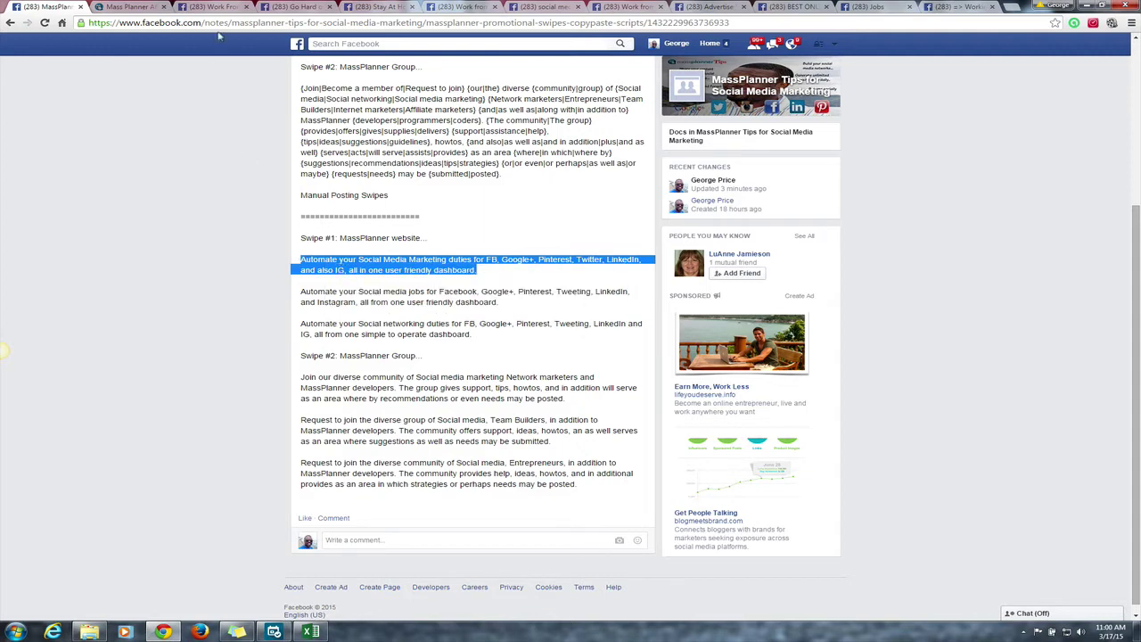
left_click(214, 9)
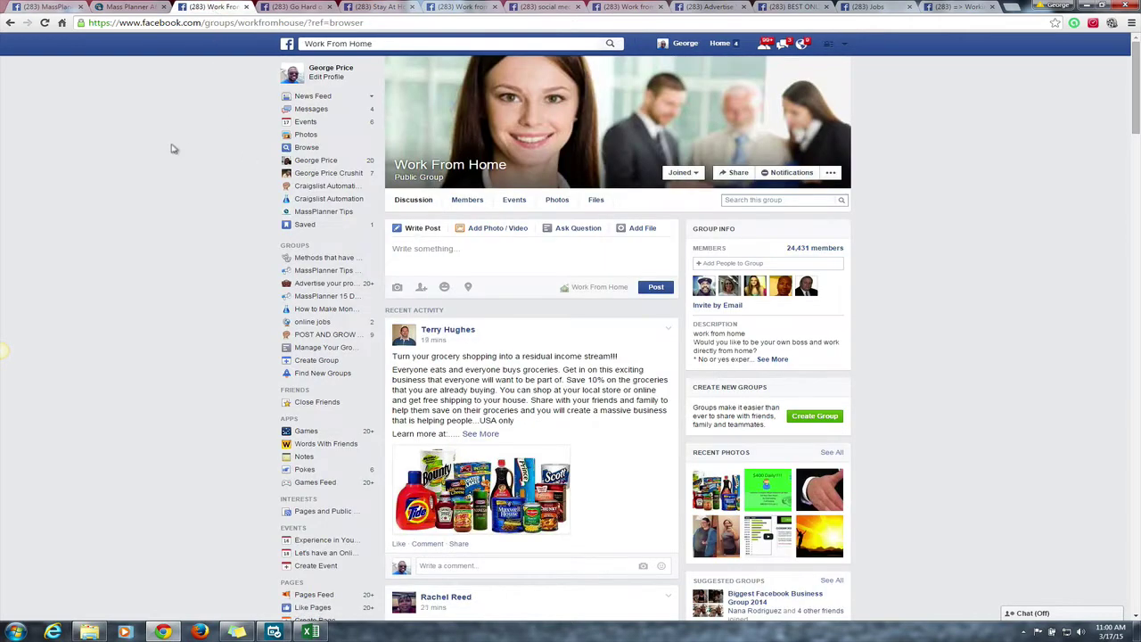
left_click(422, 262)
right_click(422, 262)
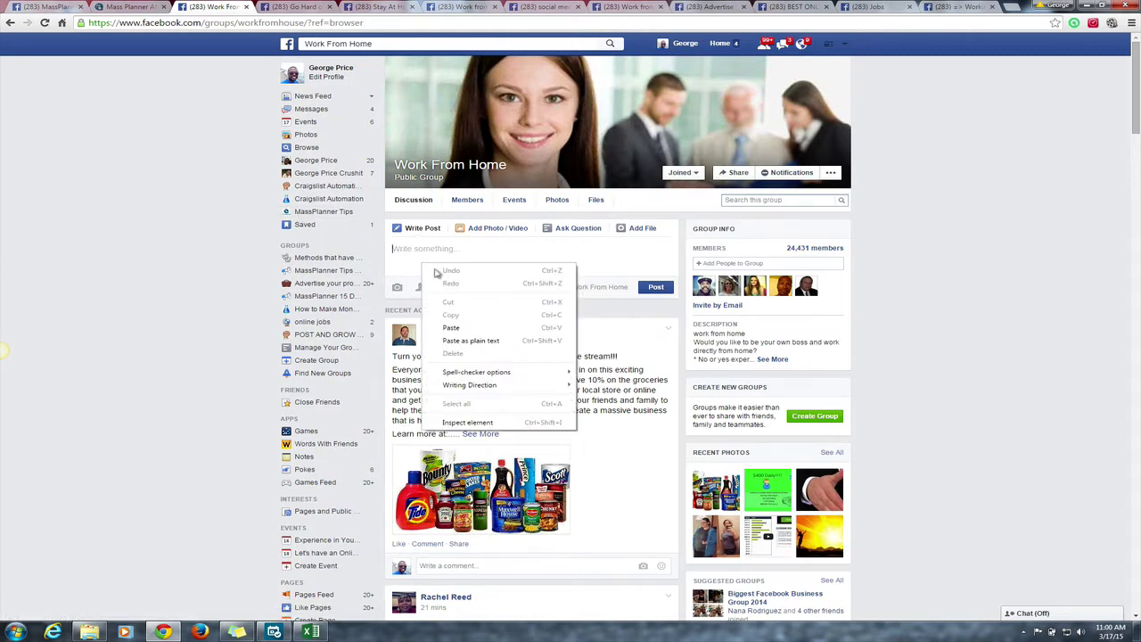
left_click(451, 328)
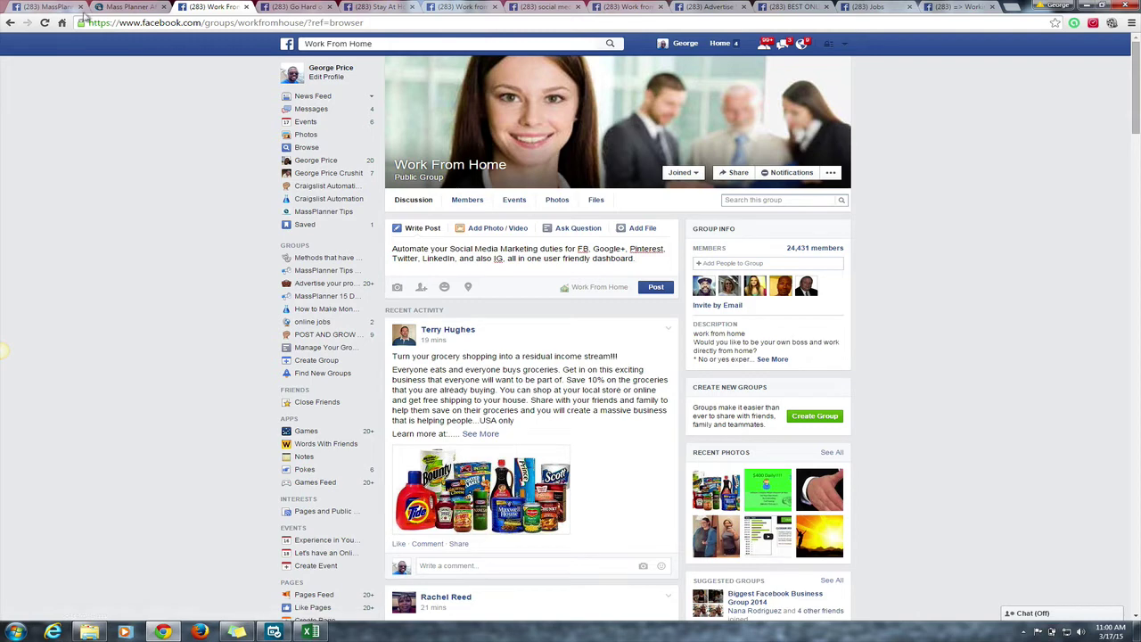
Step: Copy the "Automate your Social media jobs" manual swipe into a new post in the Go Hard or go home group
left_click(49, 7)
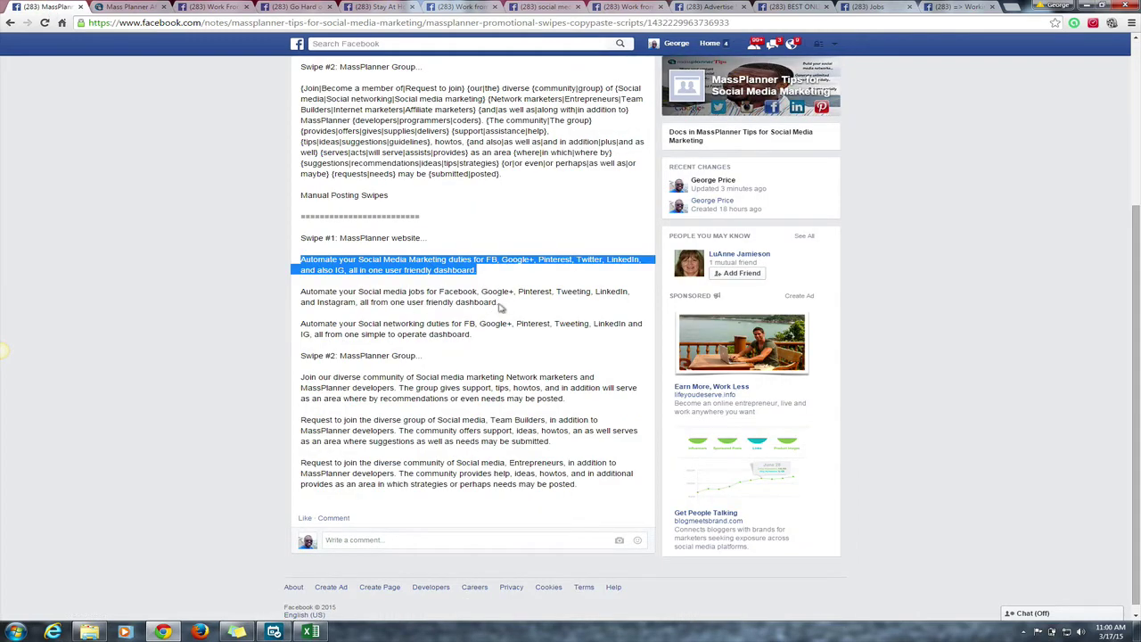
left_click_drag(499, 305, 298, 295)
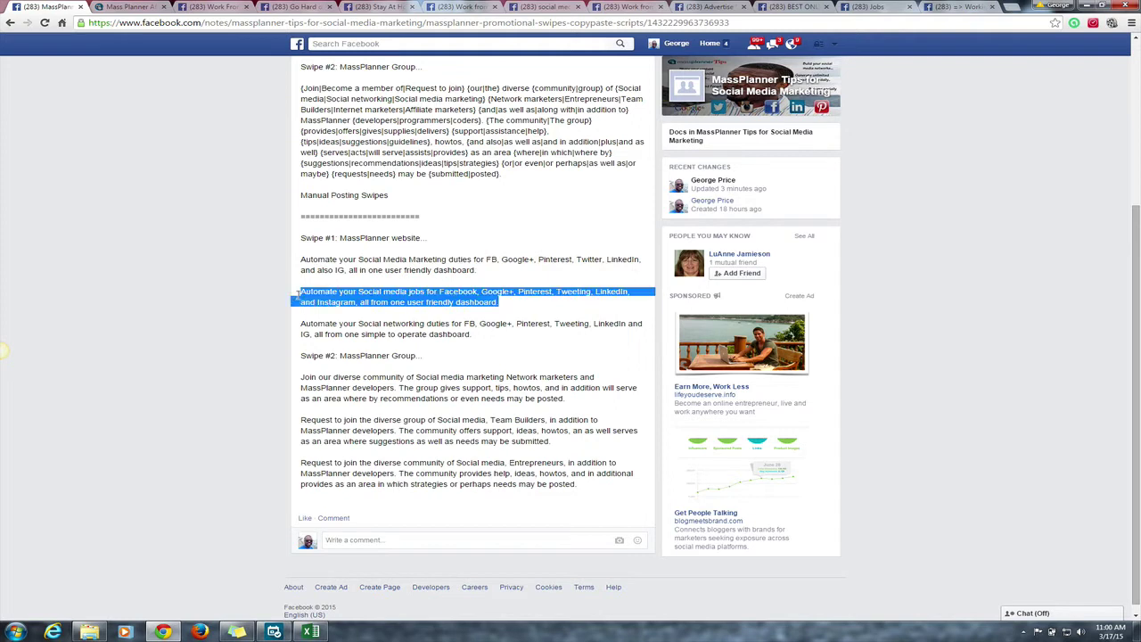
right_click(321, 296)
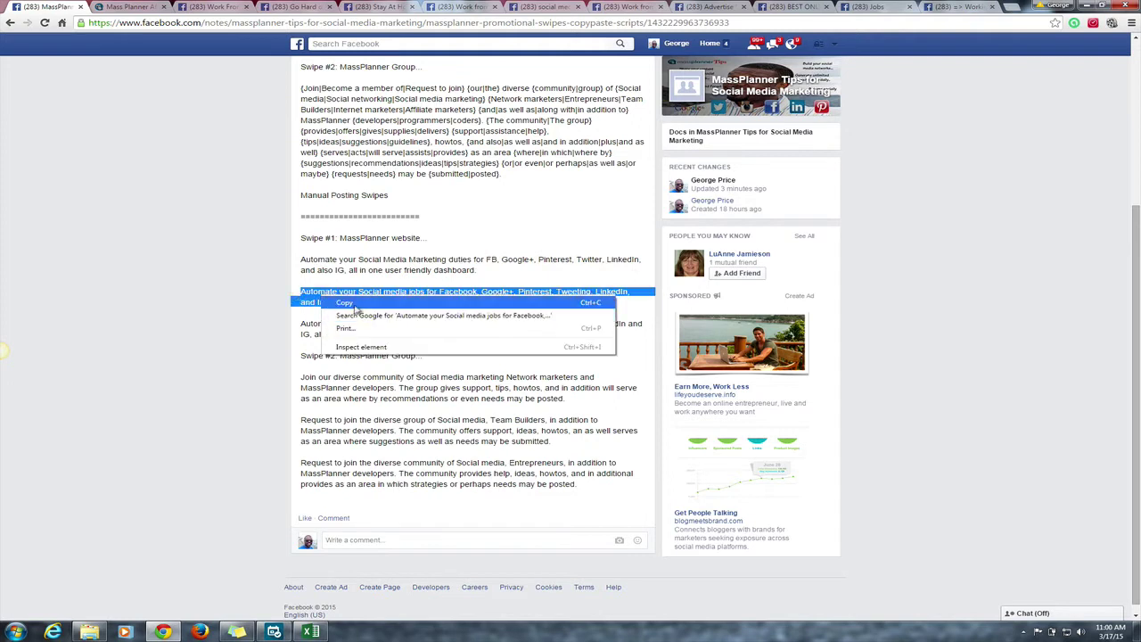
left_click(345, 303)
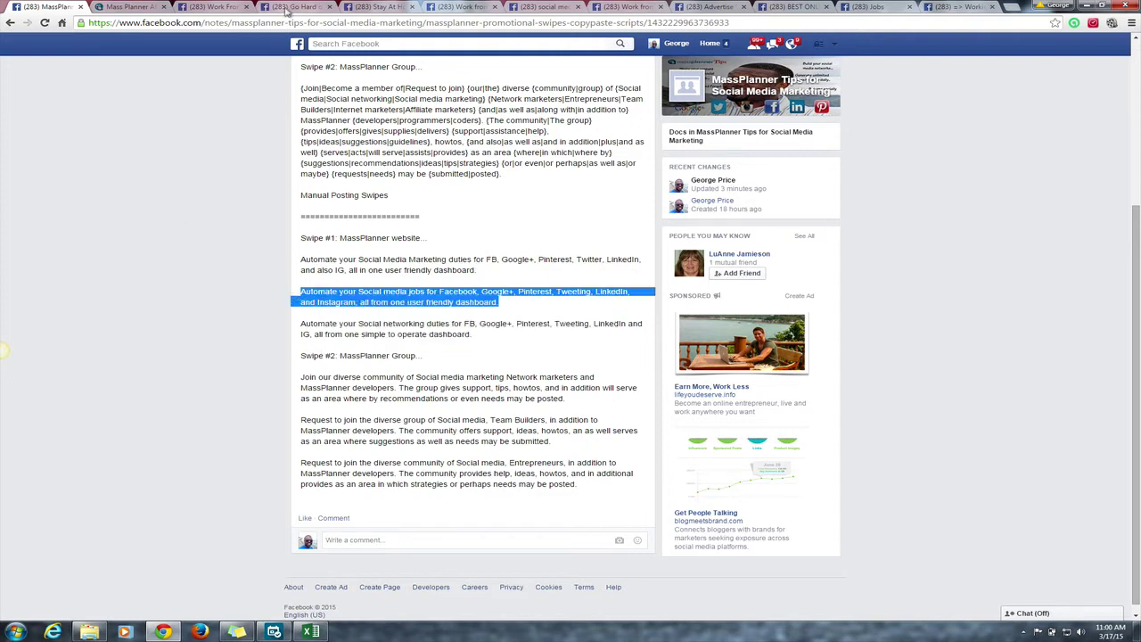
left_click(290, 7)
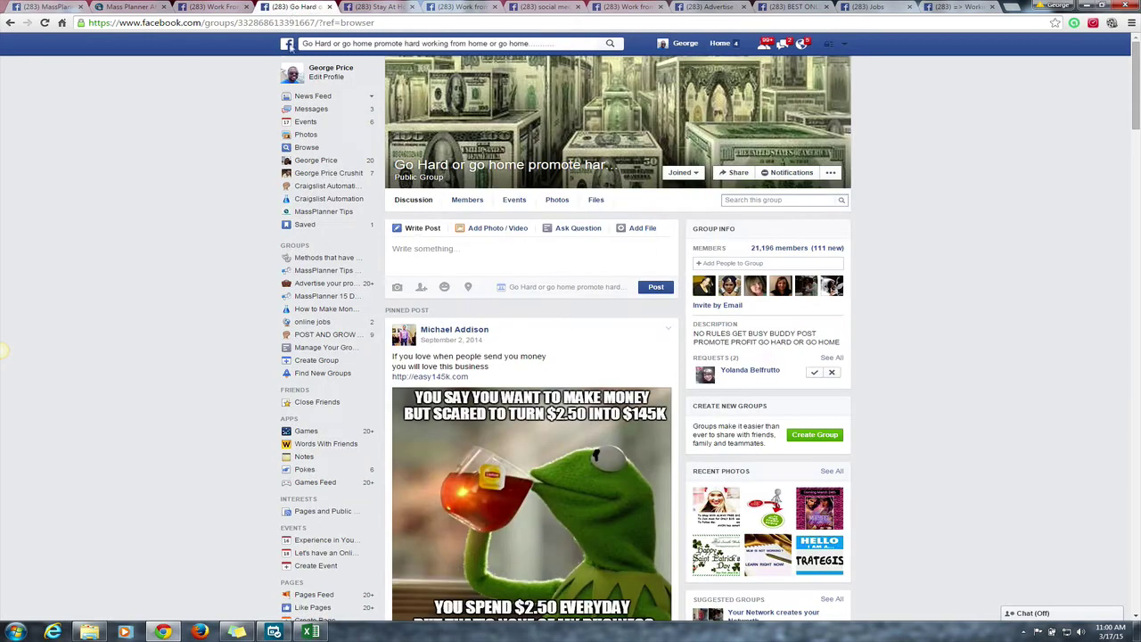
right_click(417, 259)
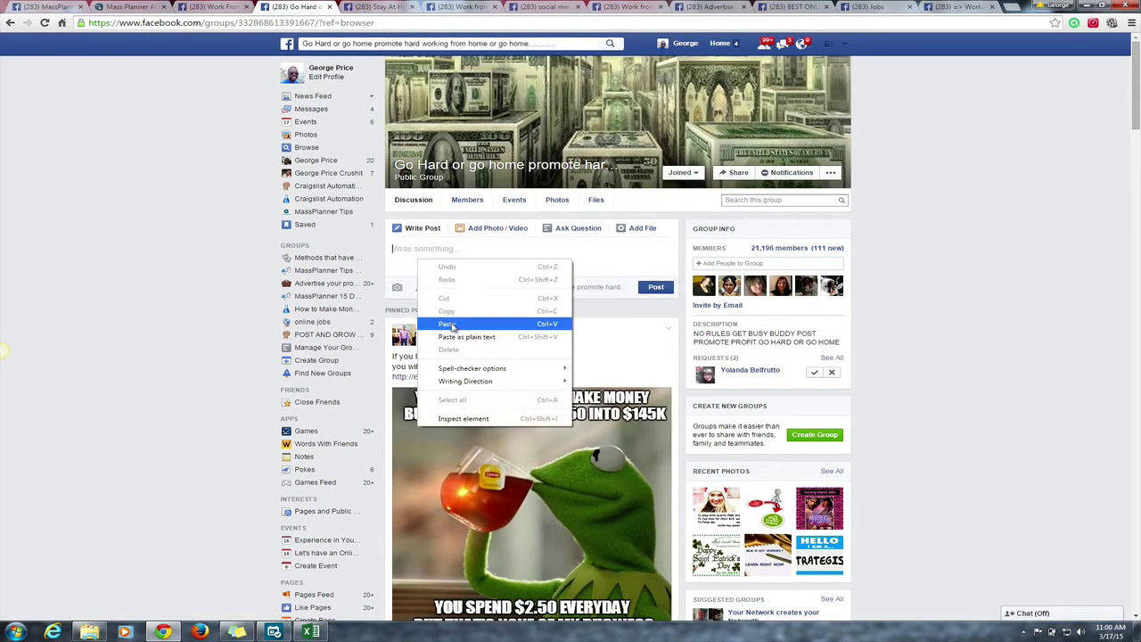
left_click(453, 326)
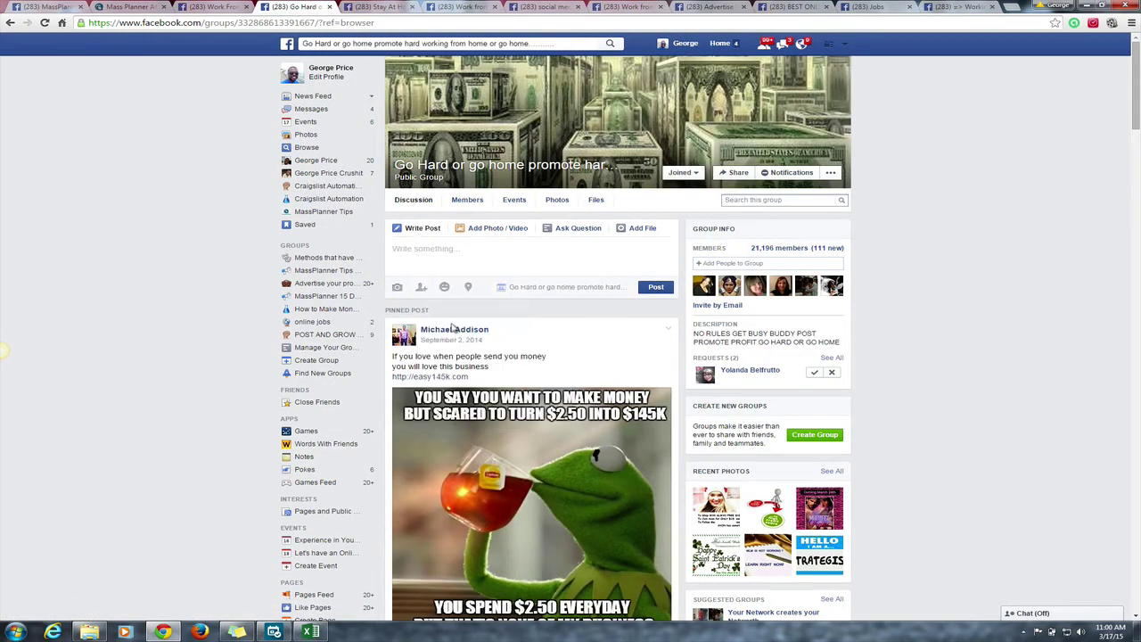
Step: Copy the "Automate your Social networking duties" manual swipe into a new post in the Stay At Home Mom & Dads group
left_click(49, 7)
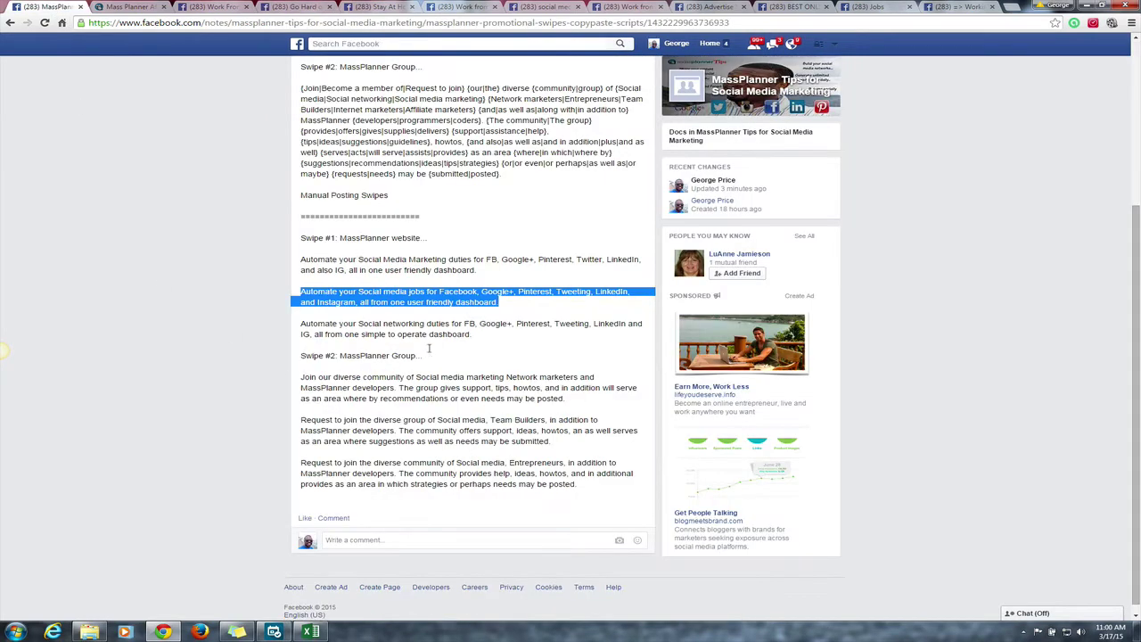
left_click_drag(471, 335, 300, 326)
right_click(323, 327)
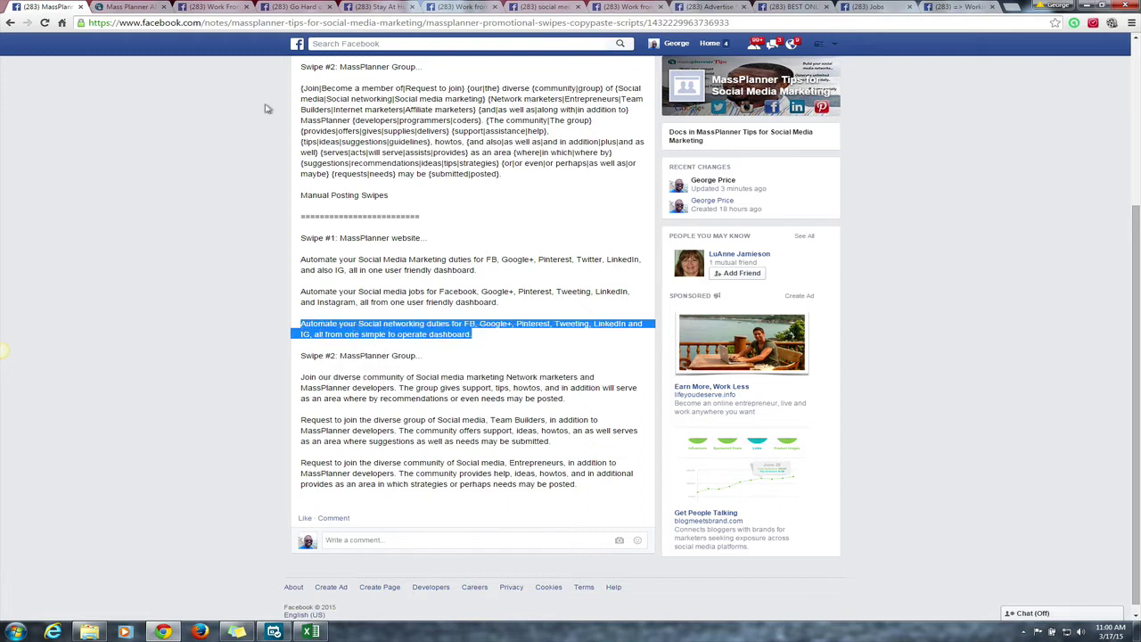
left_click(373, 7)
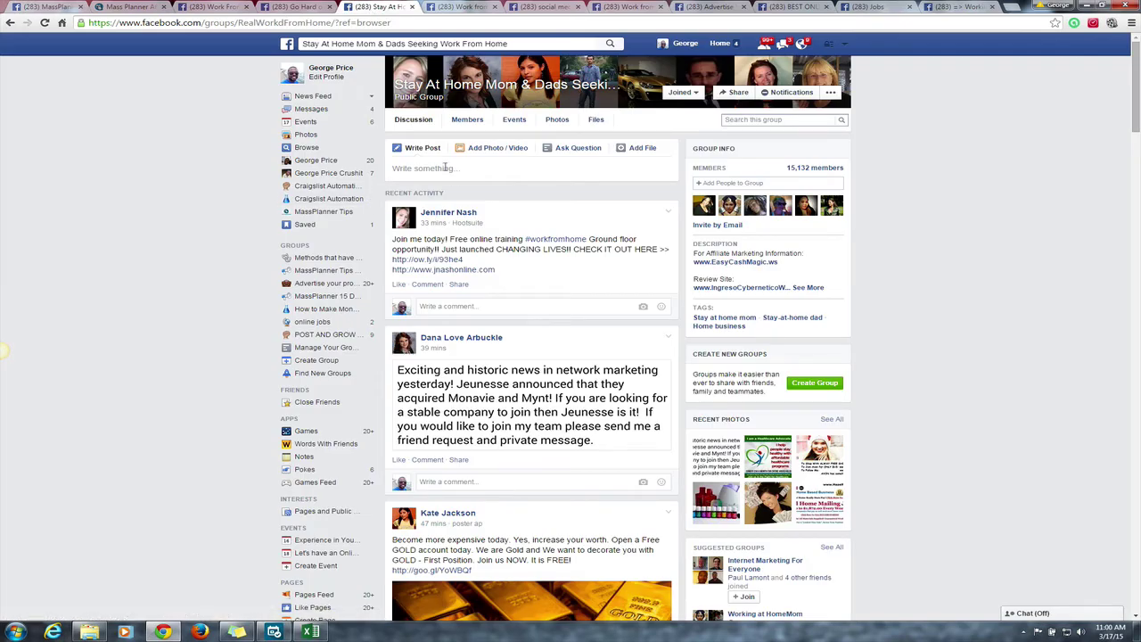
left_click(444, 168)
right_click(445, 168)
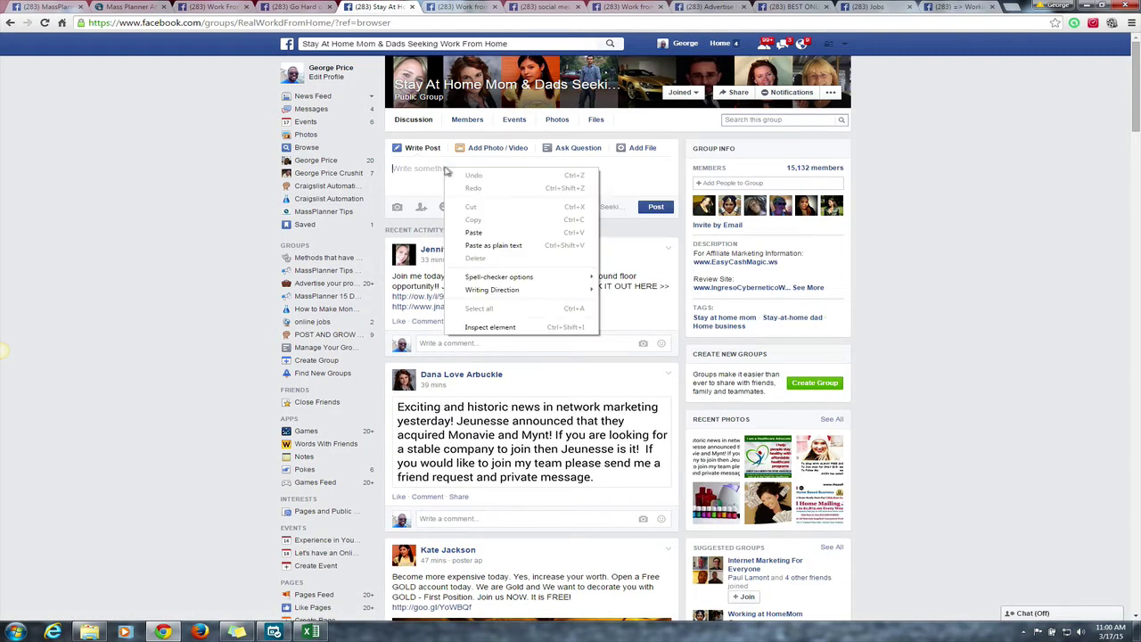
left_click(489, 232)
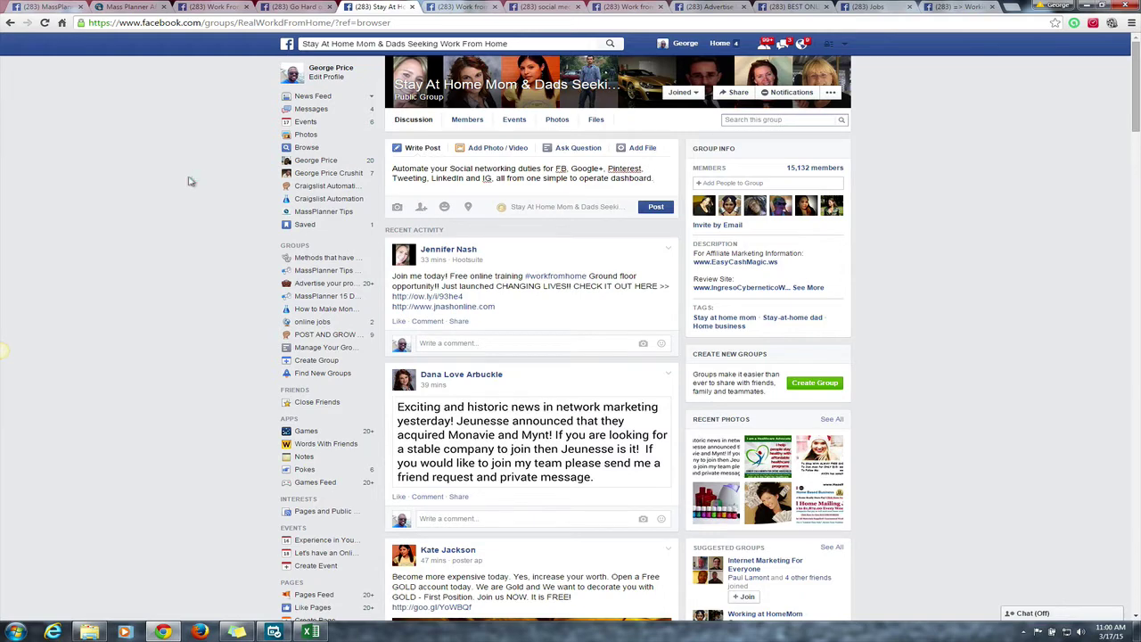
Step: Copy the "Join our diverse community" manual swipe into a new post in the Work from home-legit online jobs-online earning opportunity group
left_click(45, 8)
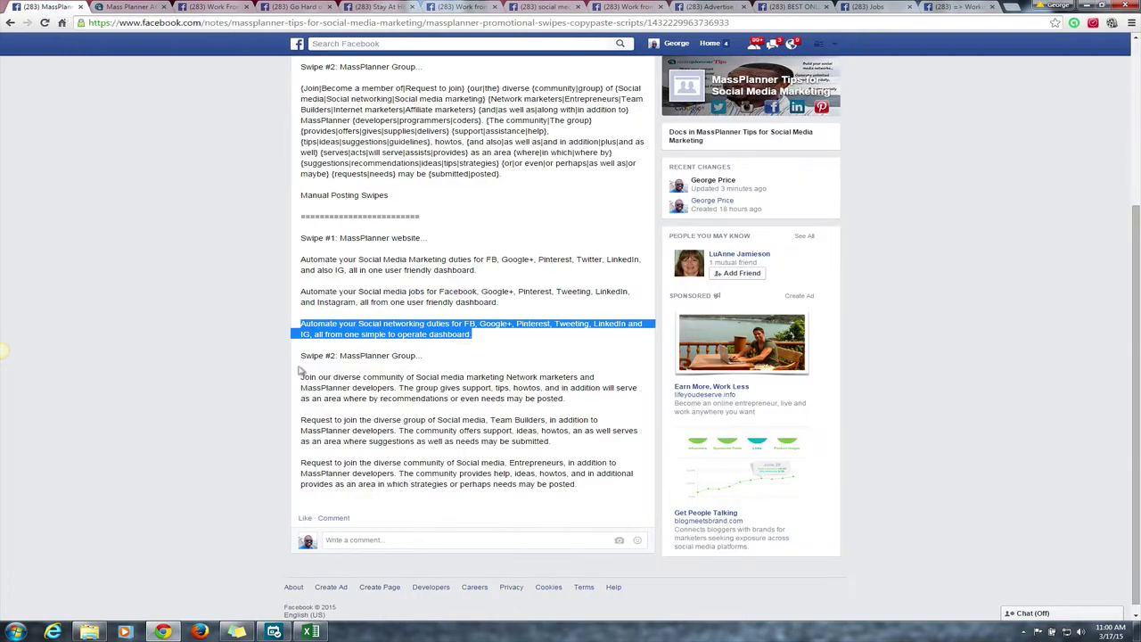
left_click_drag(573, 403, 303, 381)
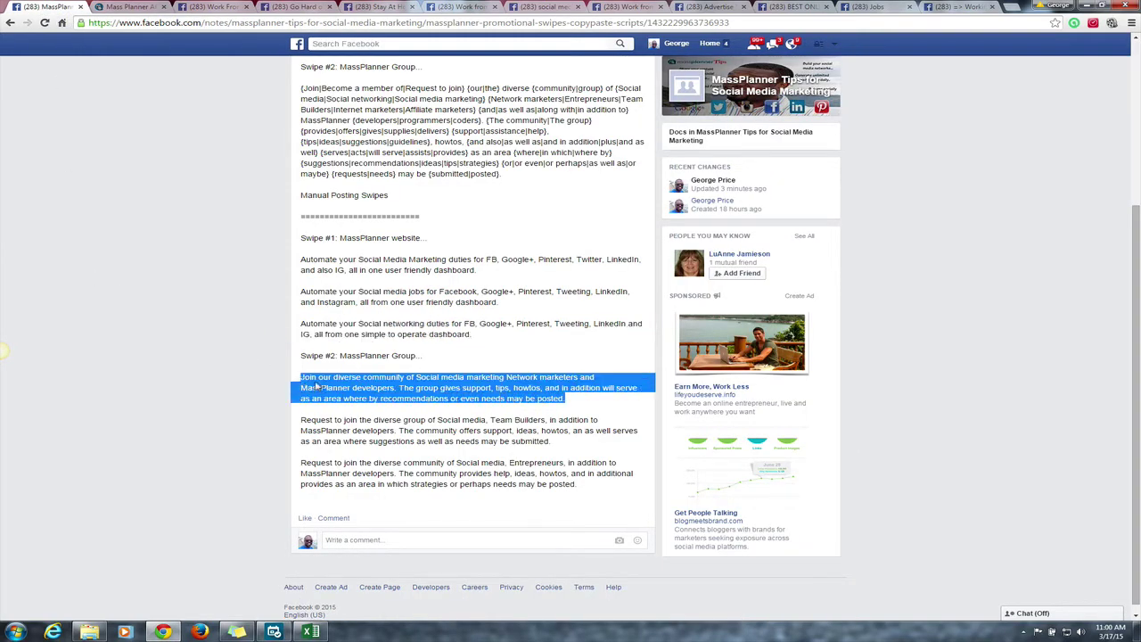
right_click(319, 385)
left_click(340, 389)
left_click(468, 10)
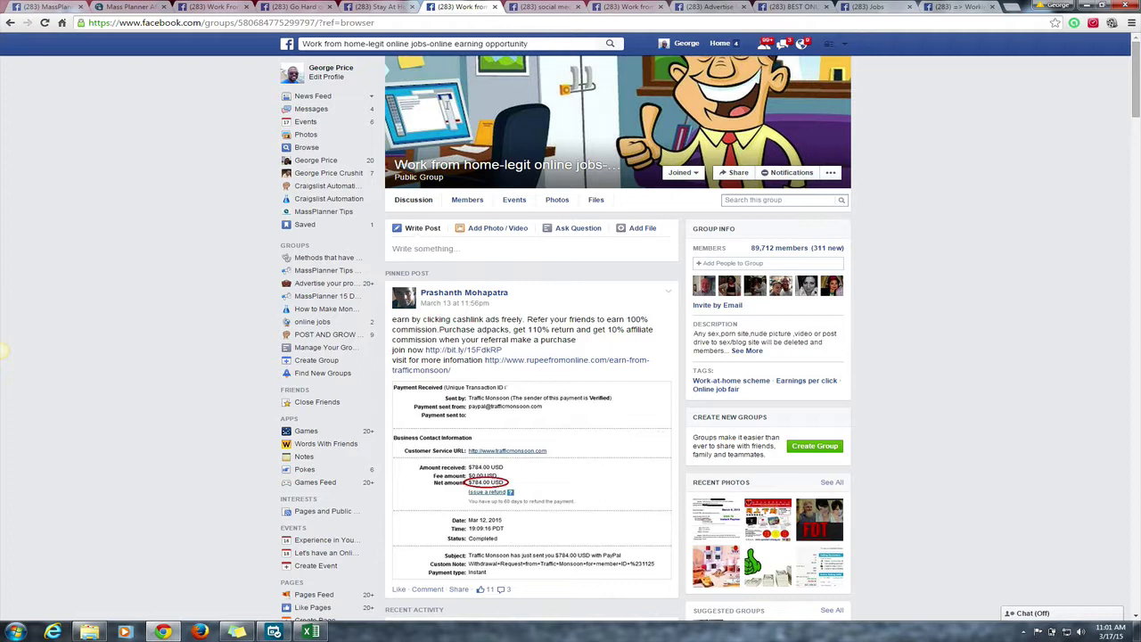
left_click(416, 250)
right_click(417, 251)
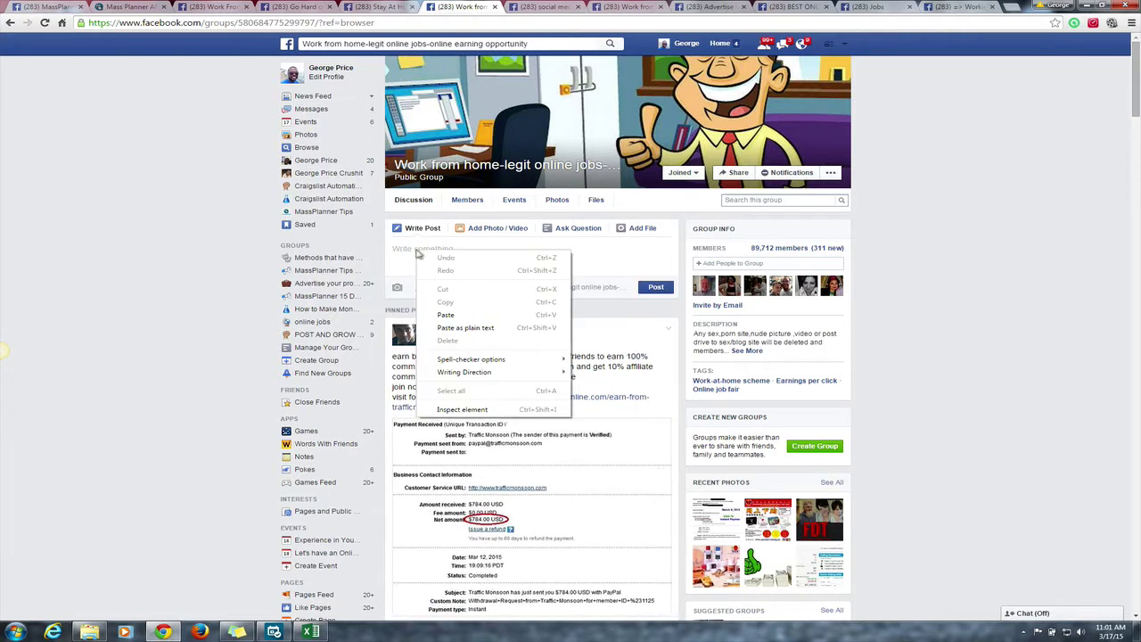
left_click(446, 315)
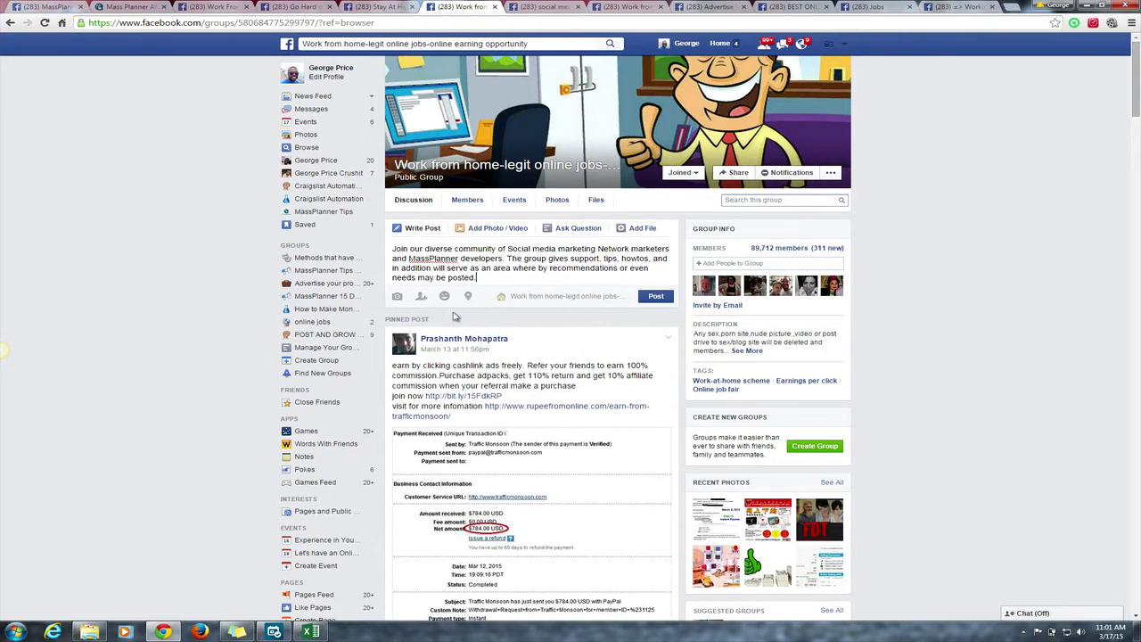
Step: Copy the "Request to join the diverse group" manual swipe into a new post in the social media and network marketing group
left_click(49, 10)
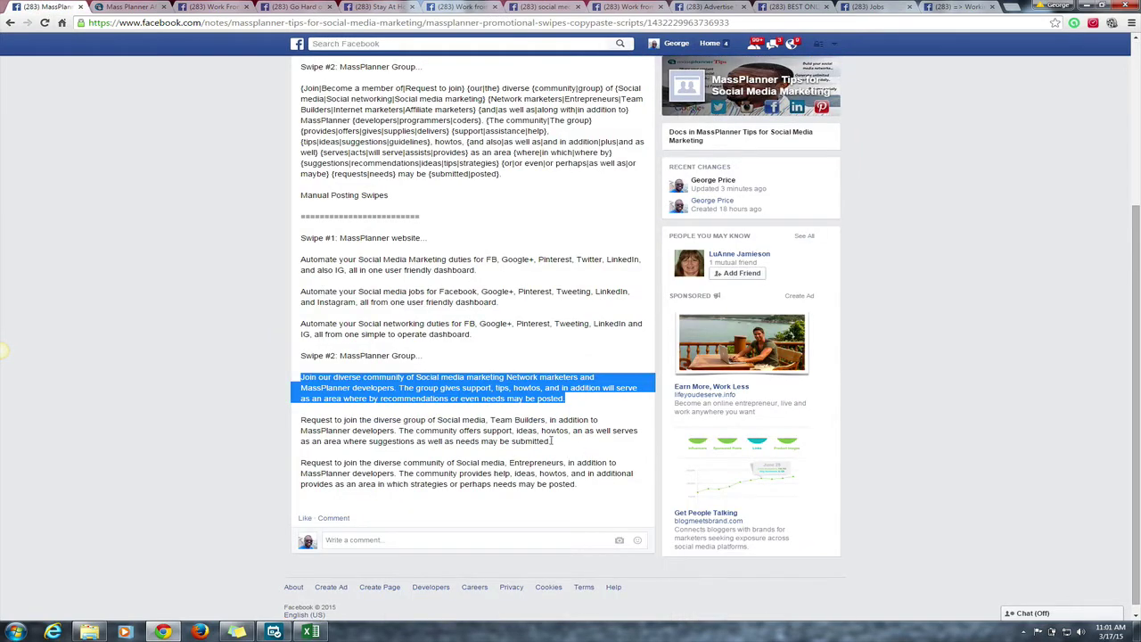
left_click_drag(552, 440, 314, 419)
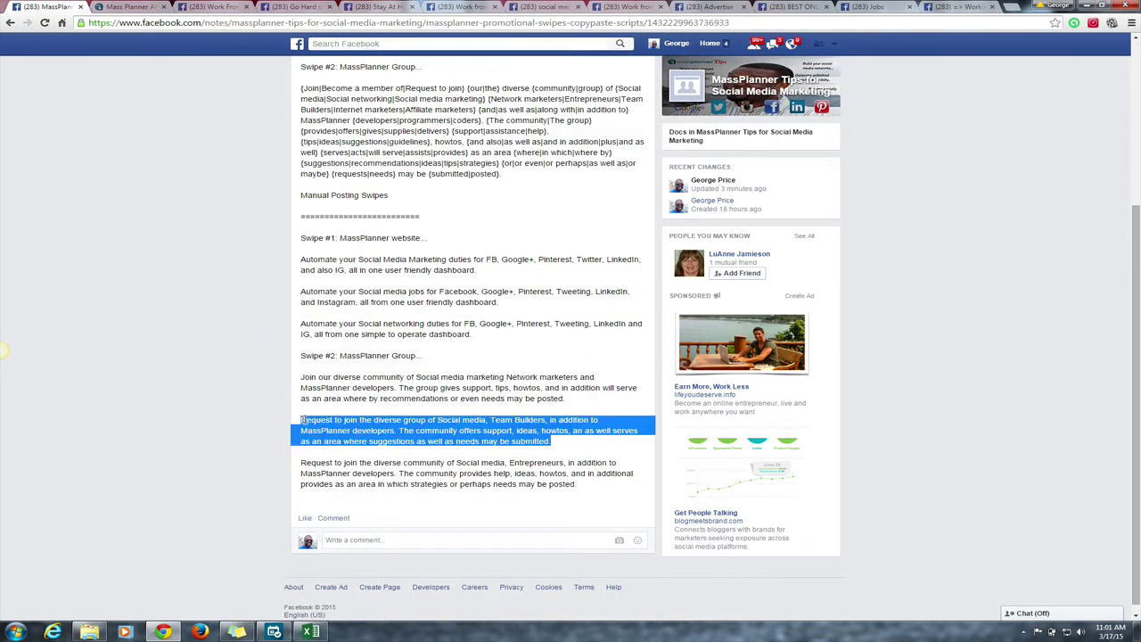
right_click(320, 423)
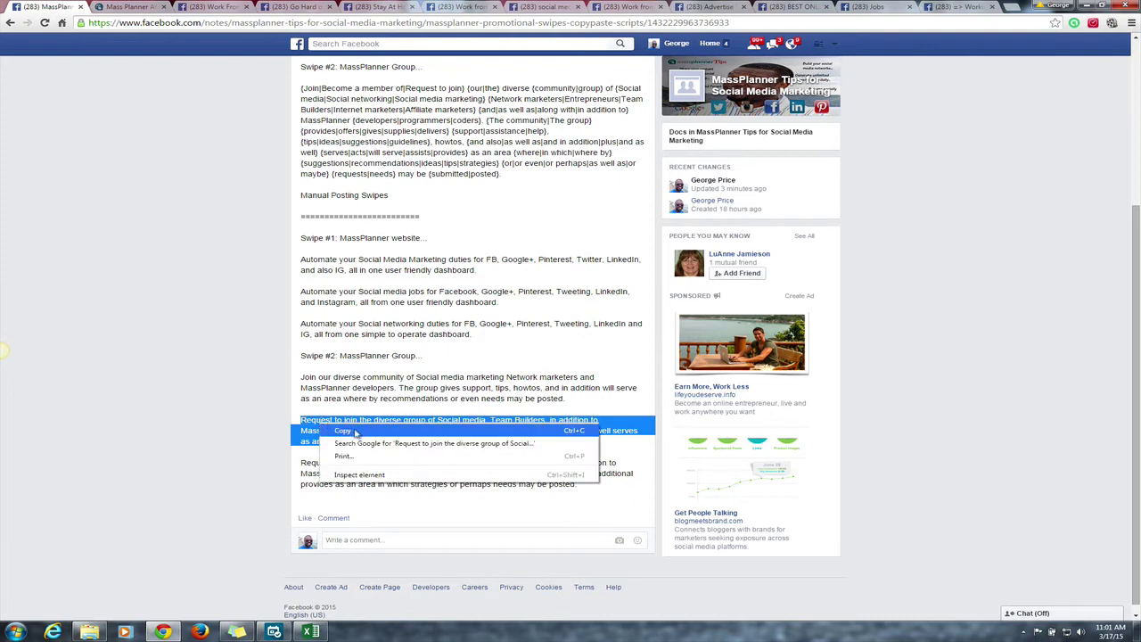
left_click(355, 431)
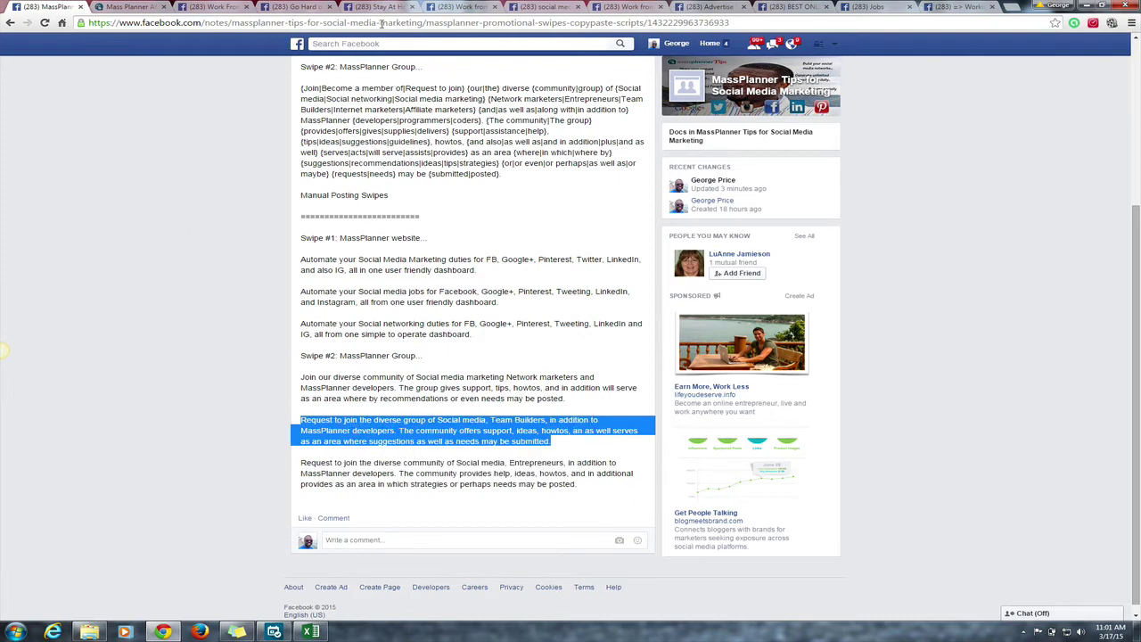
left_click(543, 7)
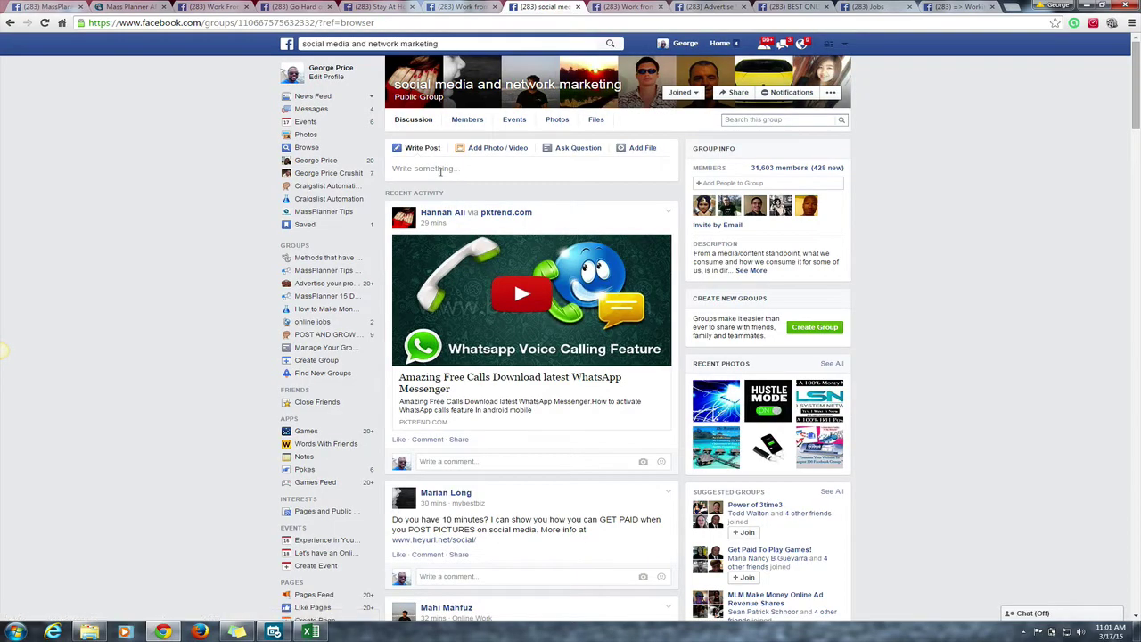
right_click(439, 170)
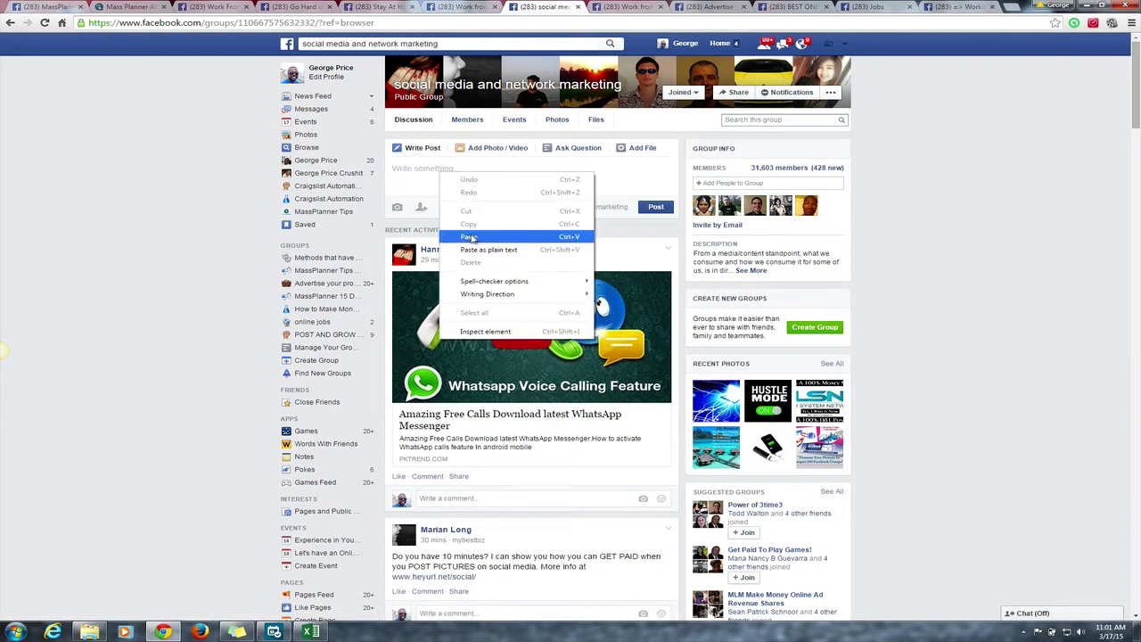
left_click(456, 235)
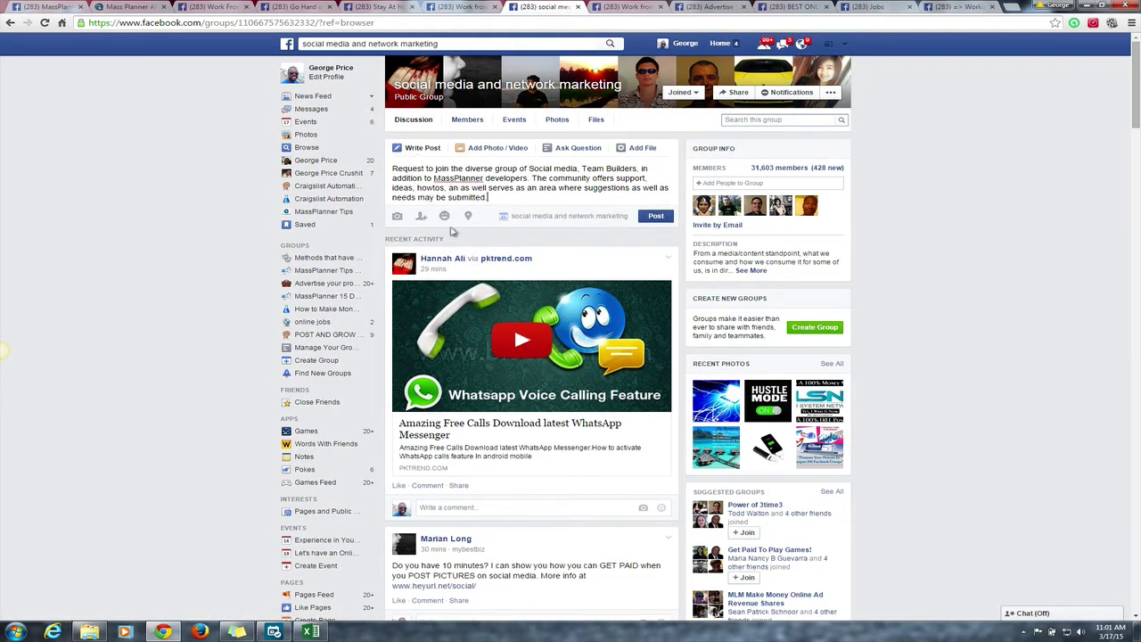
Step: Copy the "Request to join the diverse community" manual swipe into a new post in the Work from home-legit online jobs-earn money online group
left_click(42, 10)
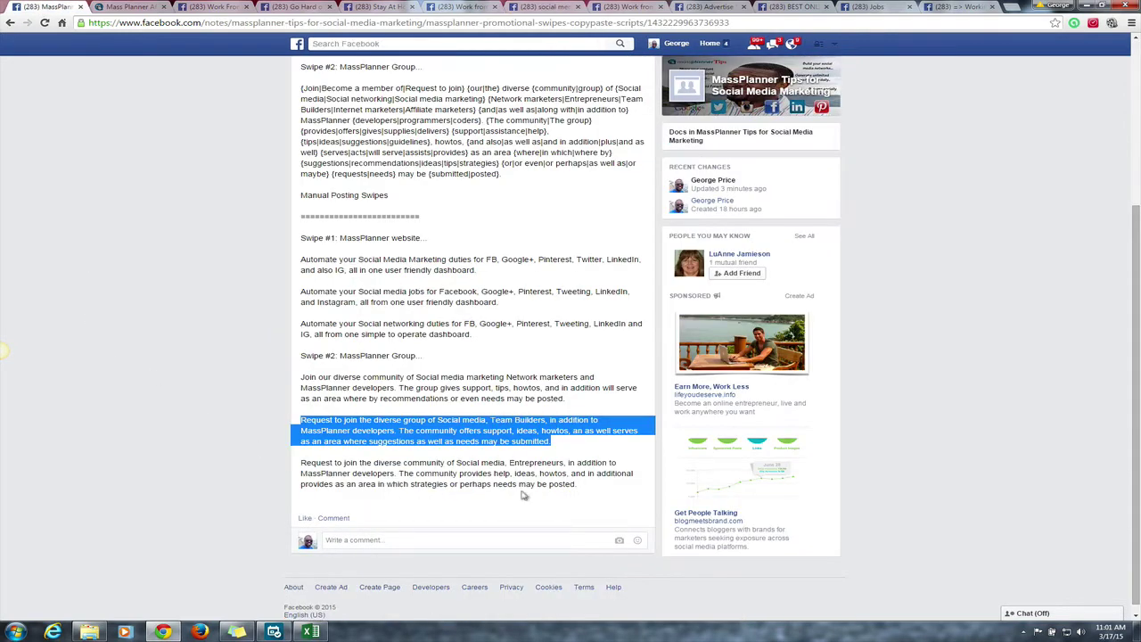
left_click_drag(580, 486, 306, 462)
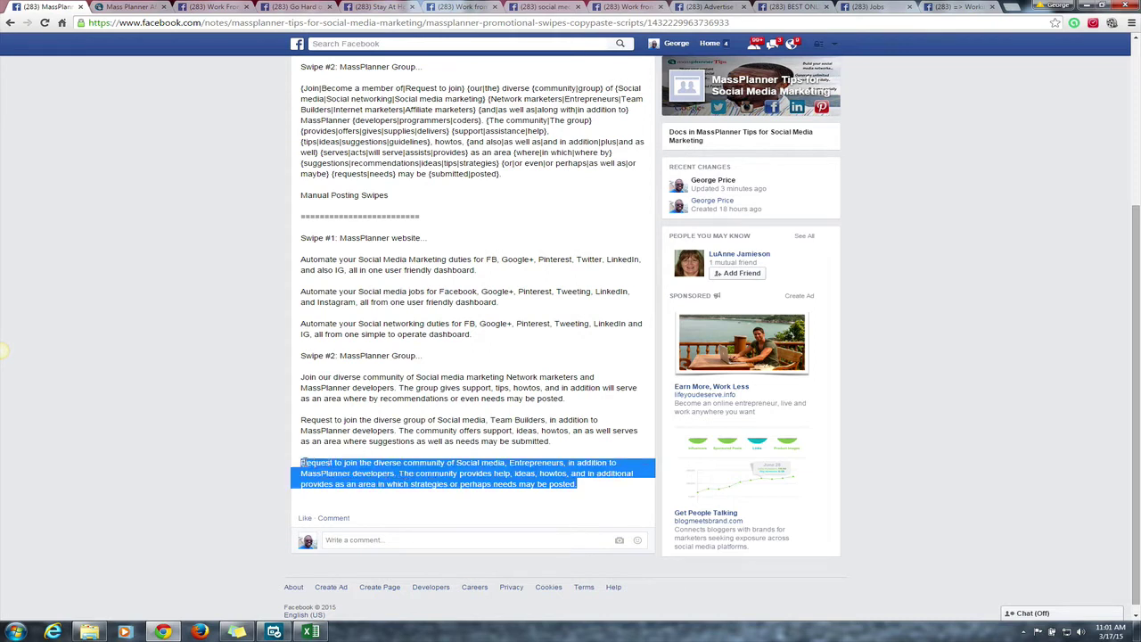
right_click(327, 471)
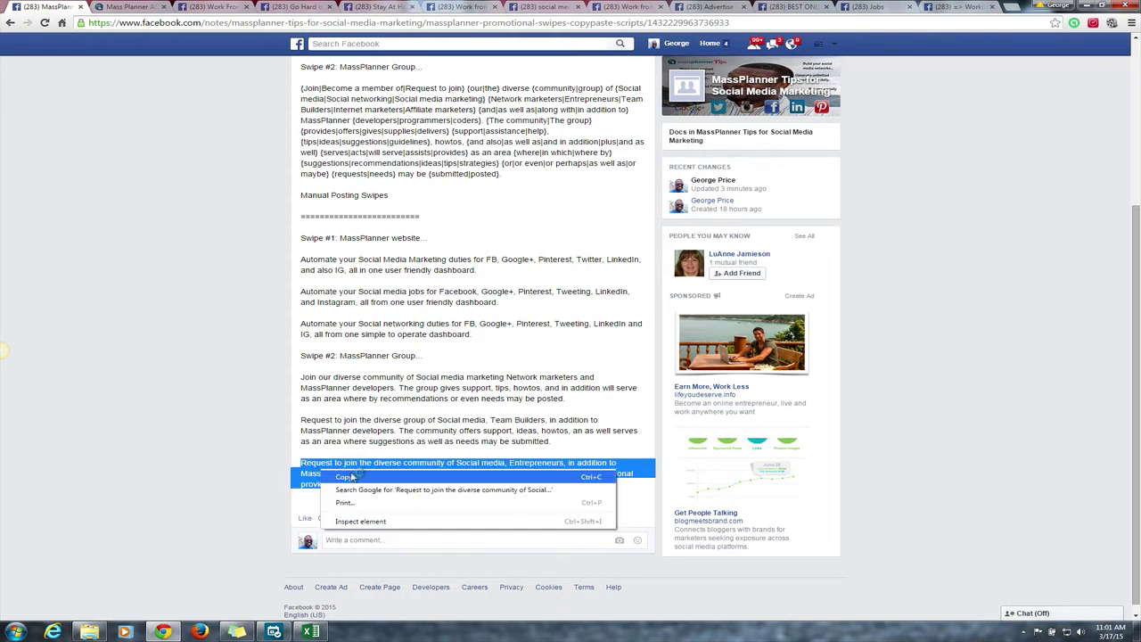
left_click(345, 477)
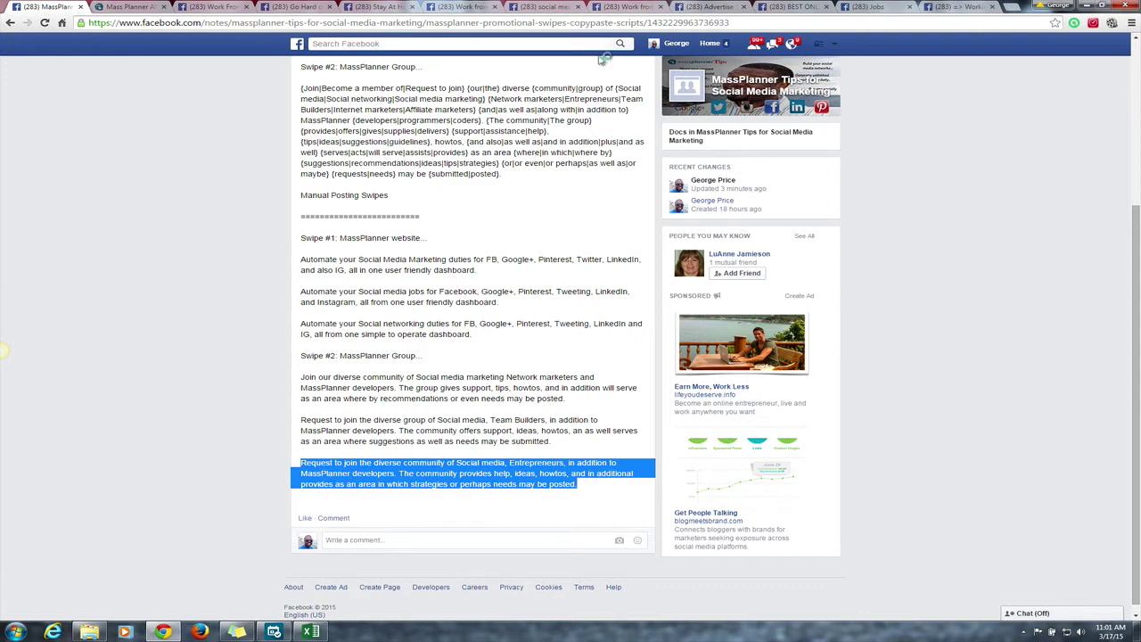
left_click(629, 8)
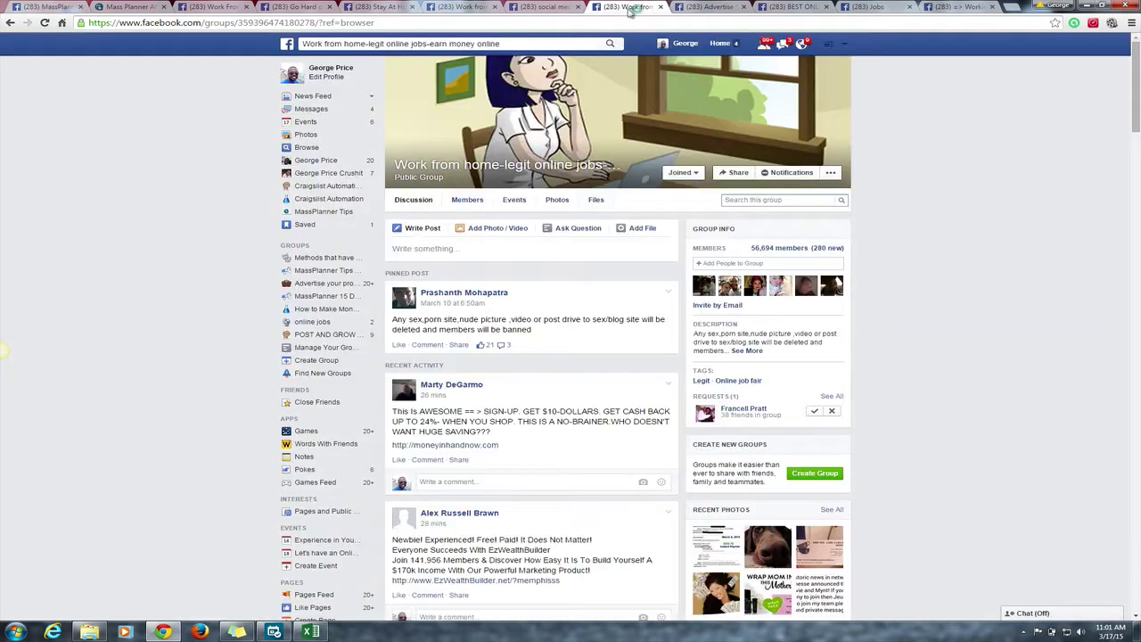
left_click(426, 249)
right_click(427, 251)
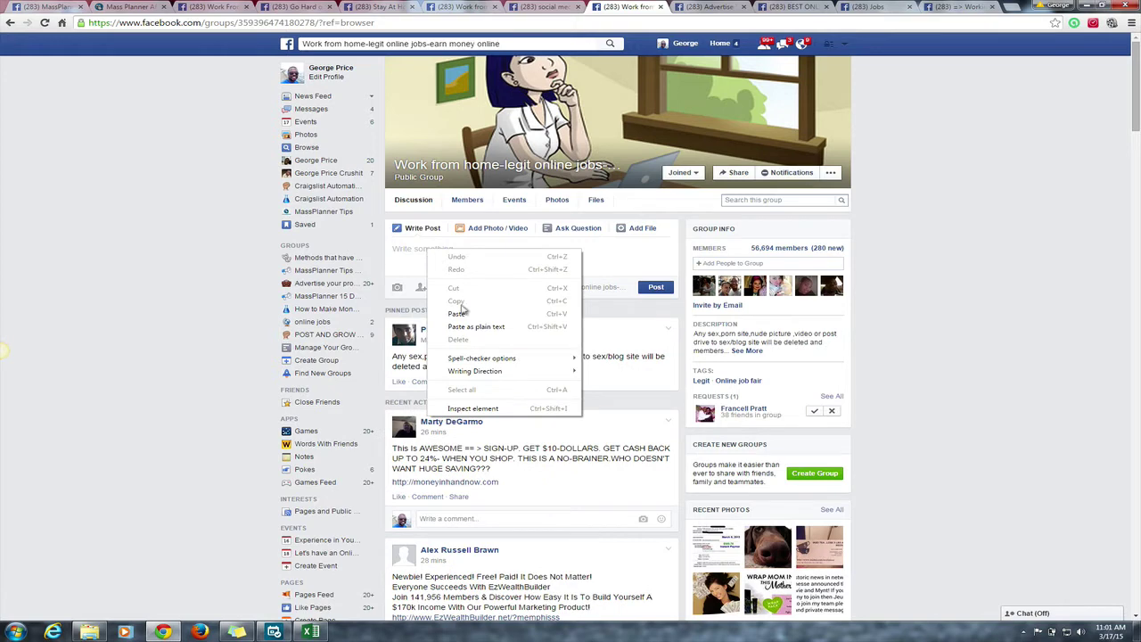
left_click(456, 313)
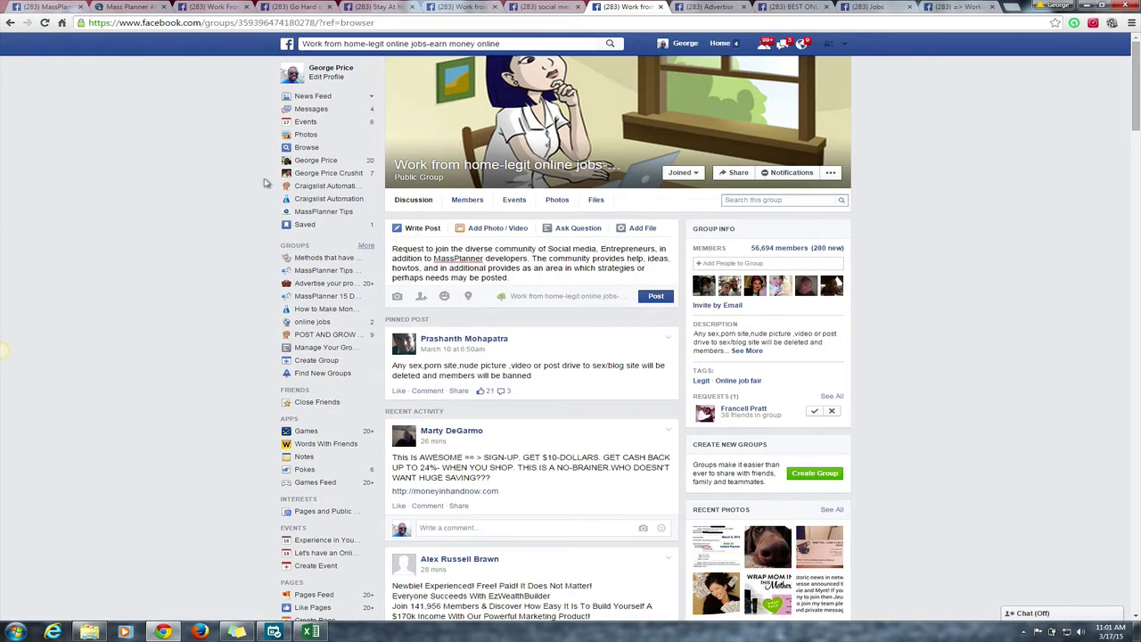
Step: Attach the 160x600-D image from the Ad_images folder to the drafted post in the Work From Home group
left_click(216, 8)
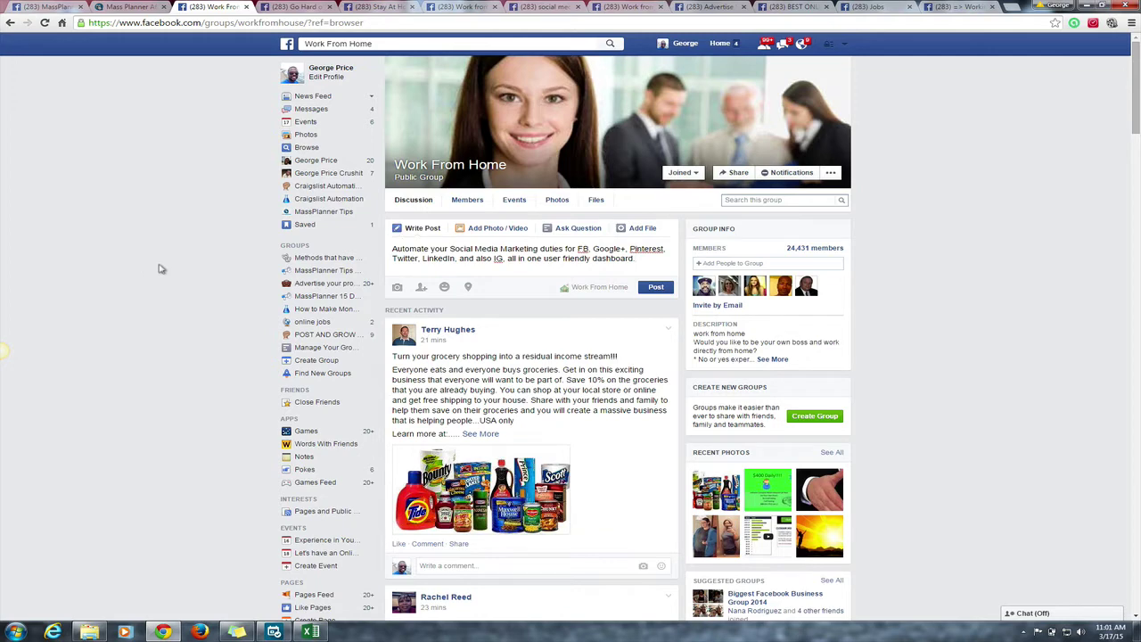
left_click(398, 288)
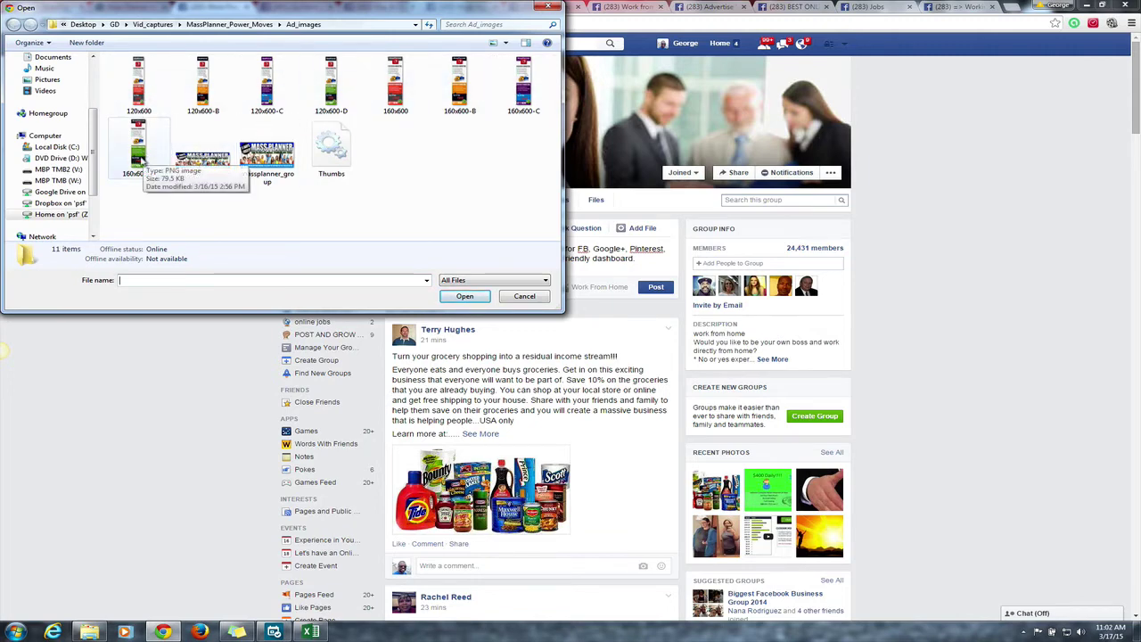
left_click(140, 160)
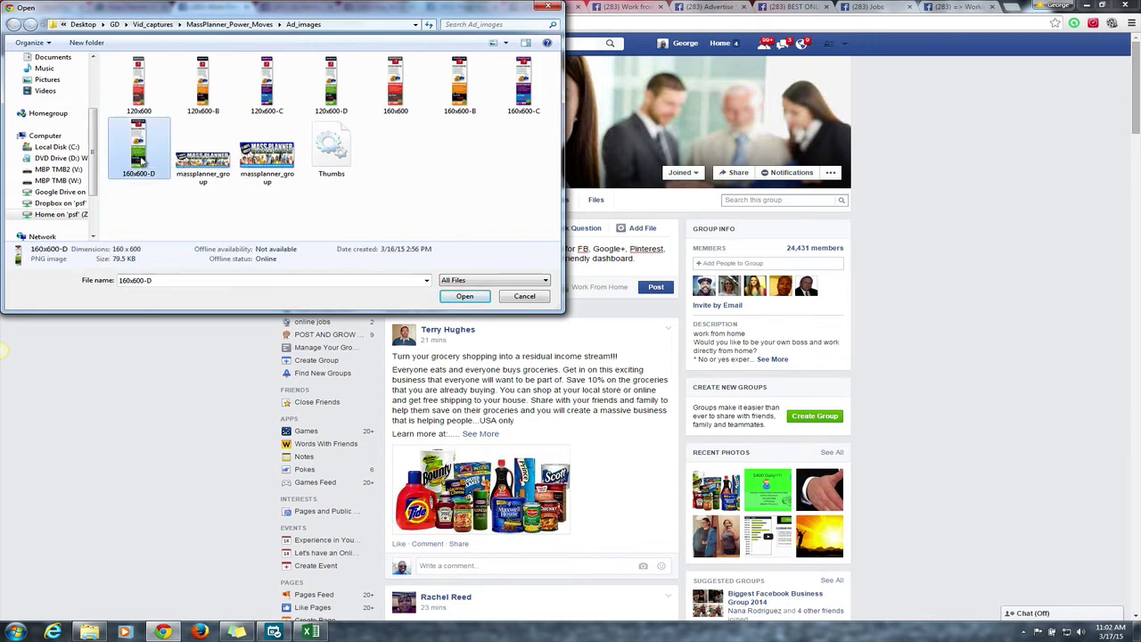
left_click(463, 297)
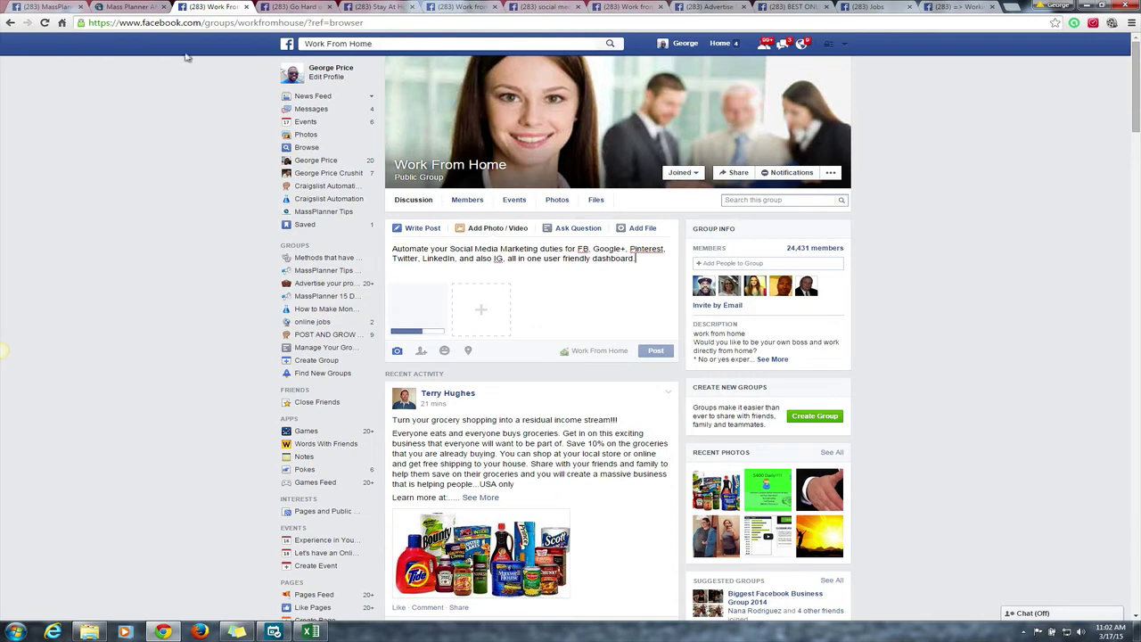
Step: Attach the 120x600-B image from the Ad_images folder to the drafted post in the Go Hard or go home group
left_click(294, 8)
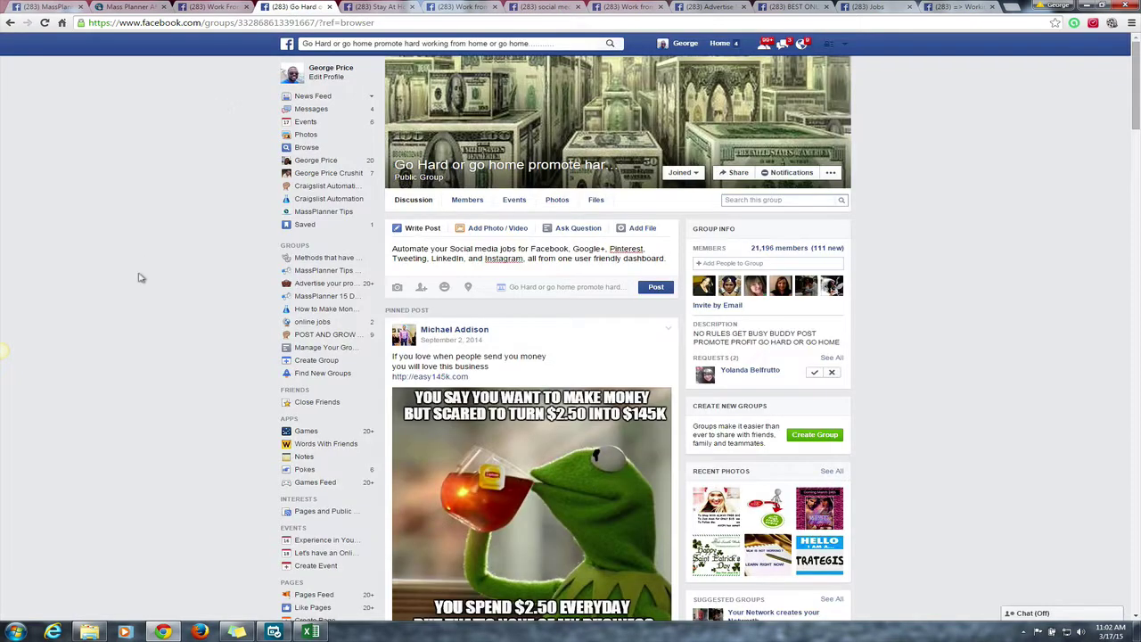
left_click(398, 290)
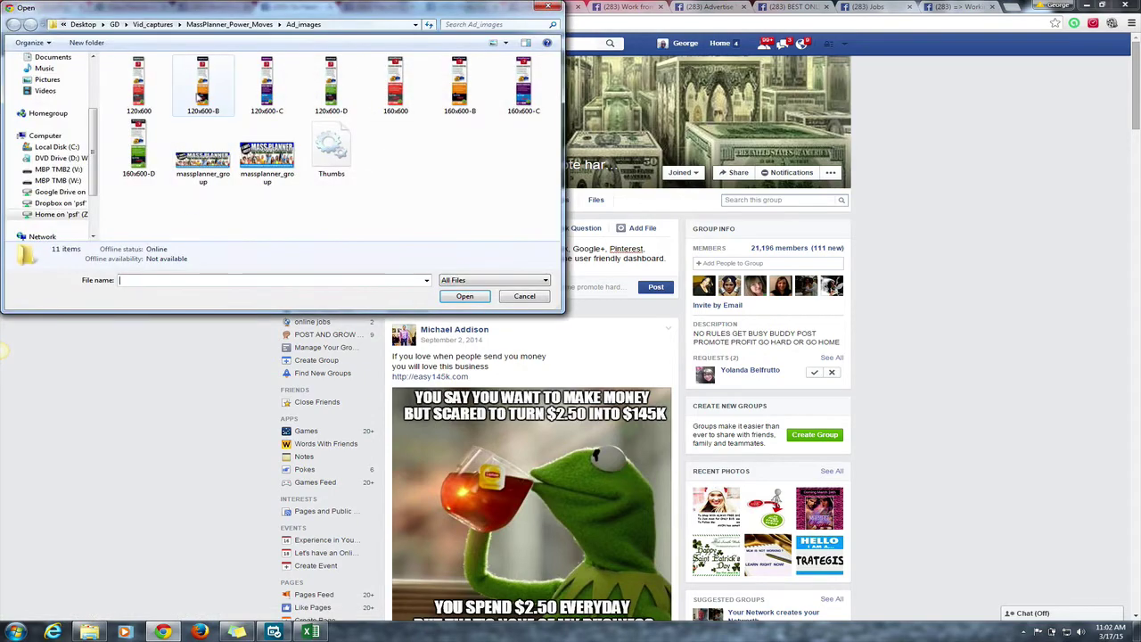
left_click(201, 98)
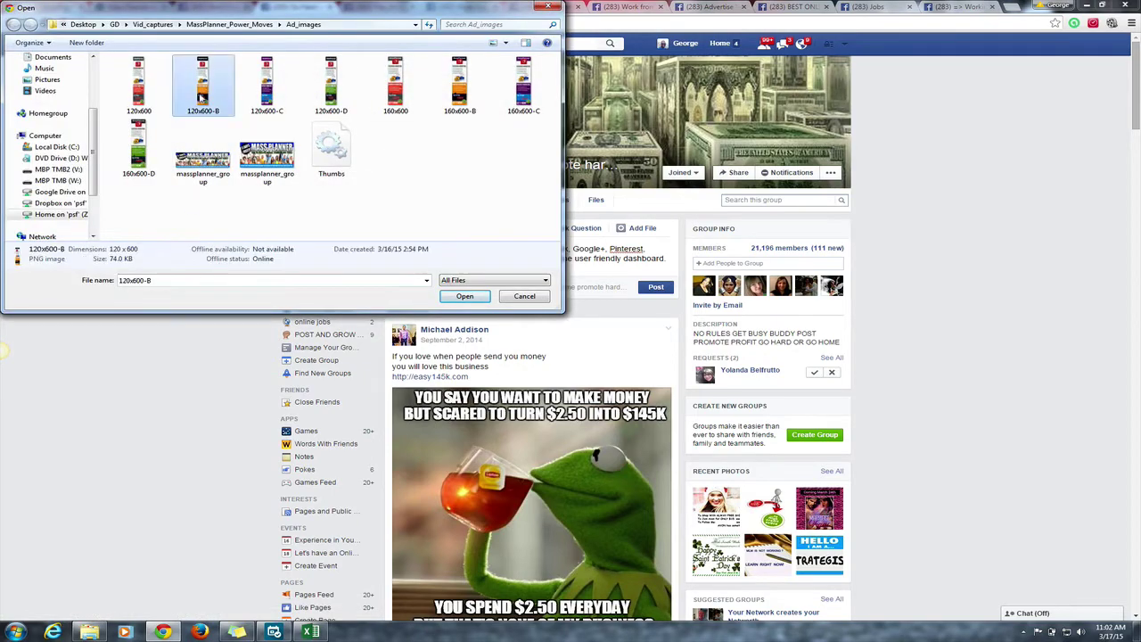
left_click(451, 299)
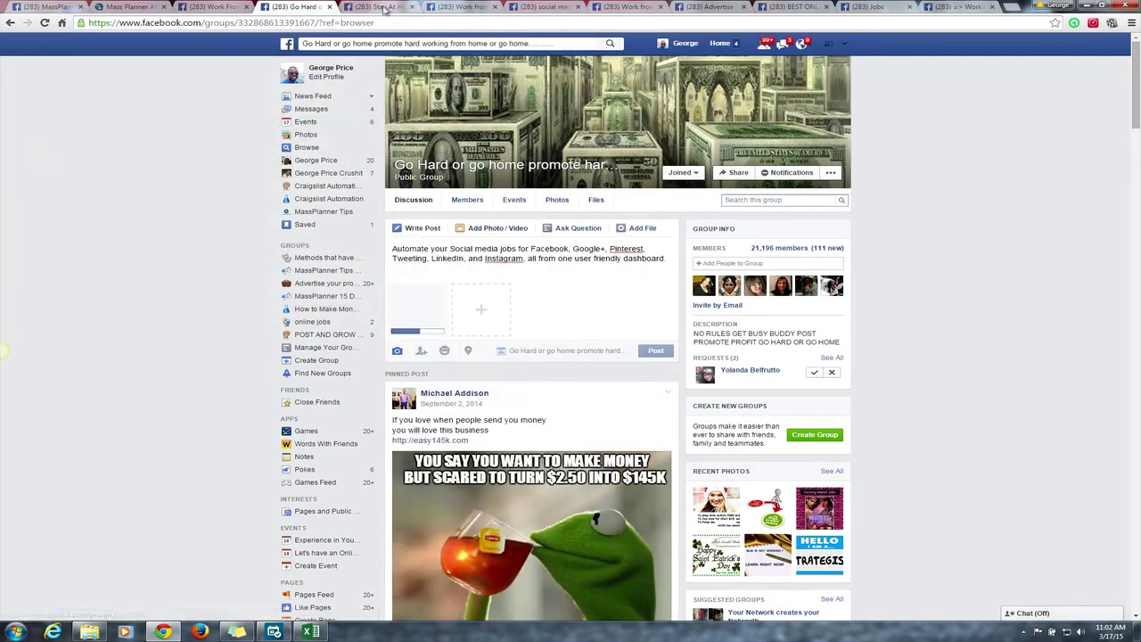
Step: Attach the 120x600 image from the Ad_images folder to the drafted post in the Stay At Home Mom & Dads group
left_click(383, 8)
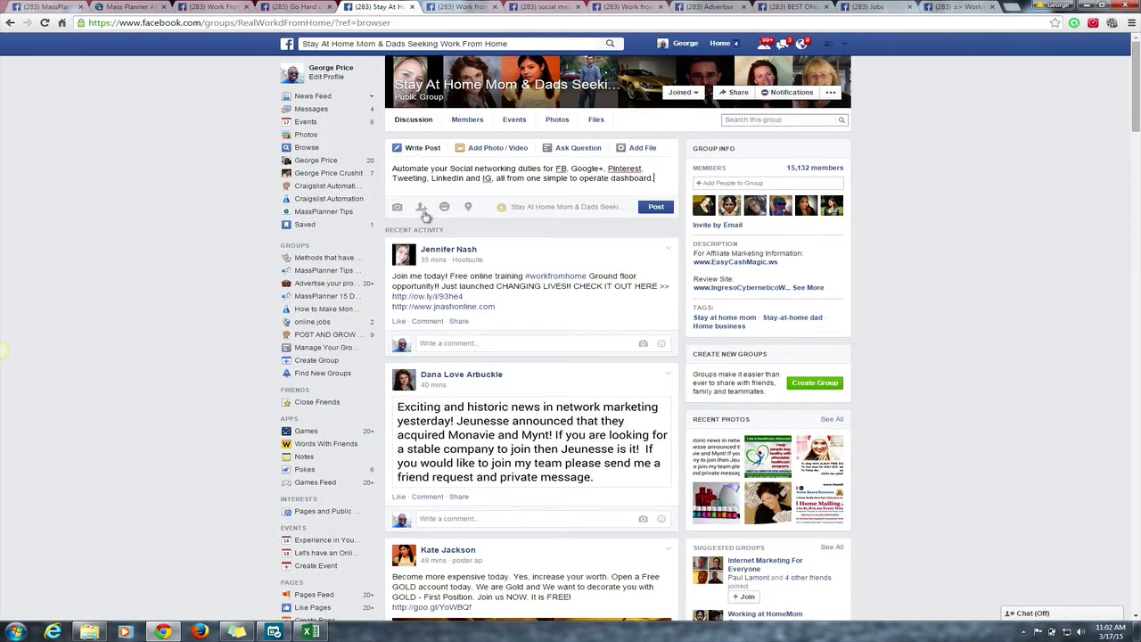
left_click(399, 208)
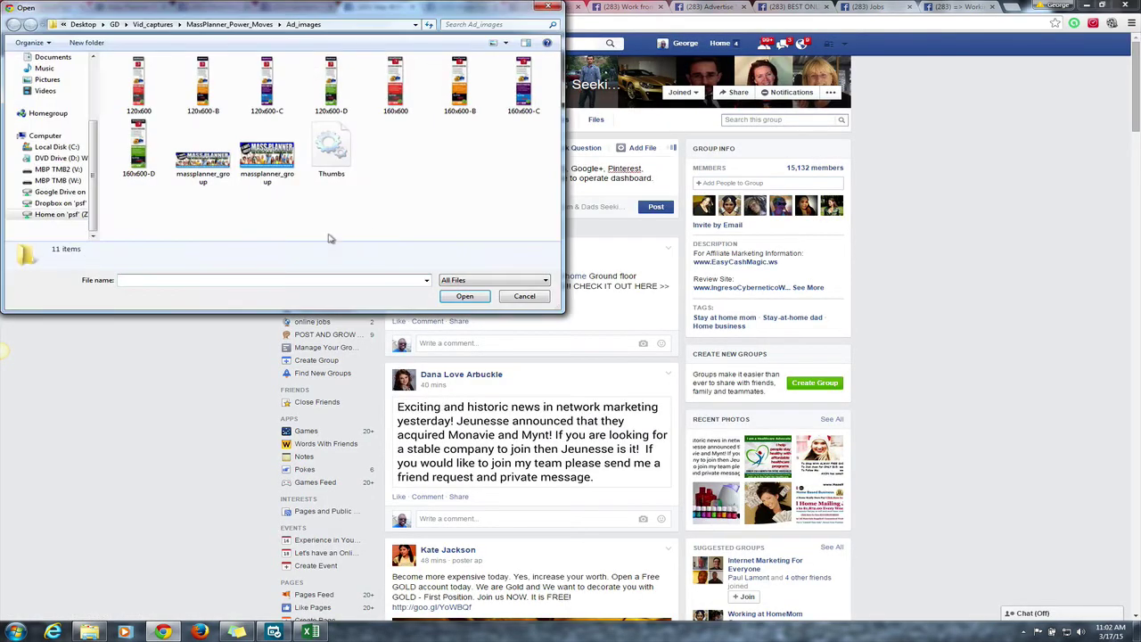
left_click(150, 105)
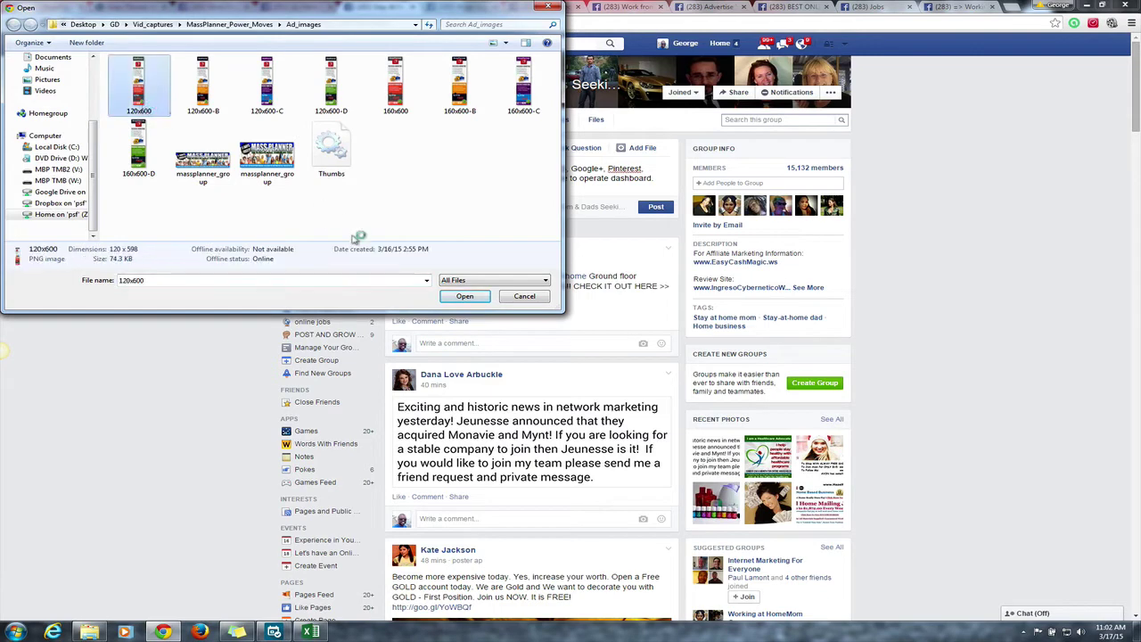
left_click(464, 295)
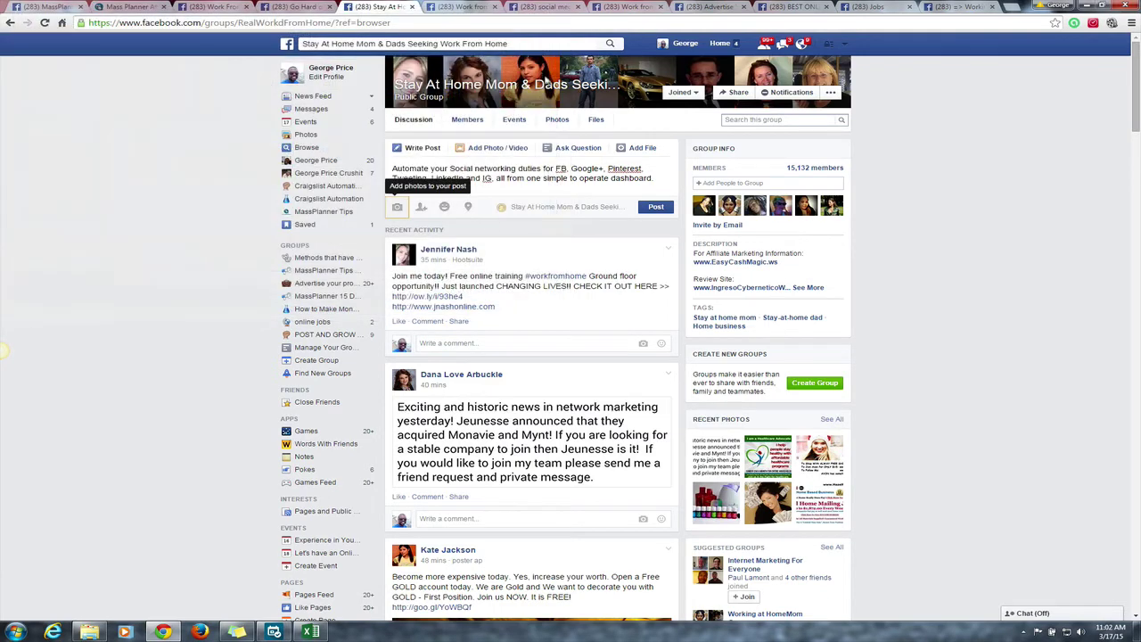
Step: Attach the massplanner_group PNG image to the drafted post in the Work from home-legit online jobs-online earning opportunity group
left_click(455, 8)
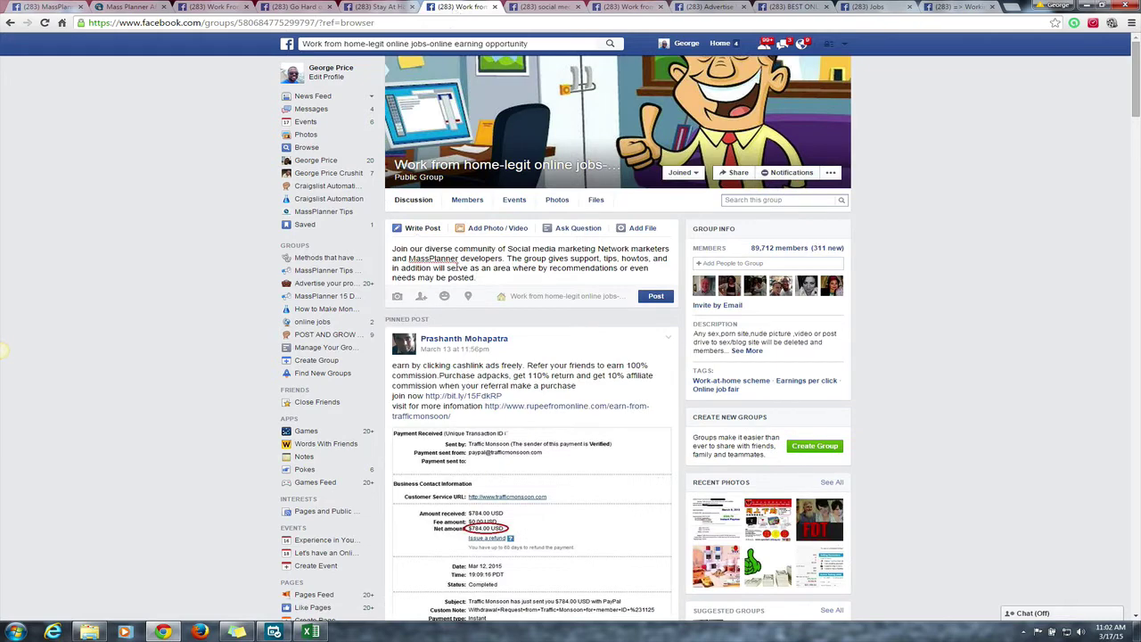
left_click(397, 296)
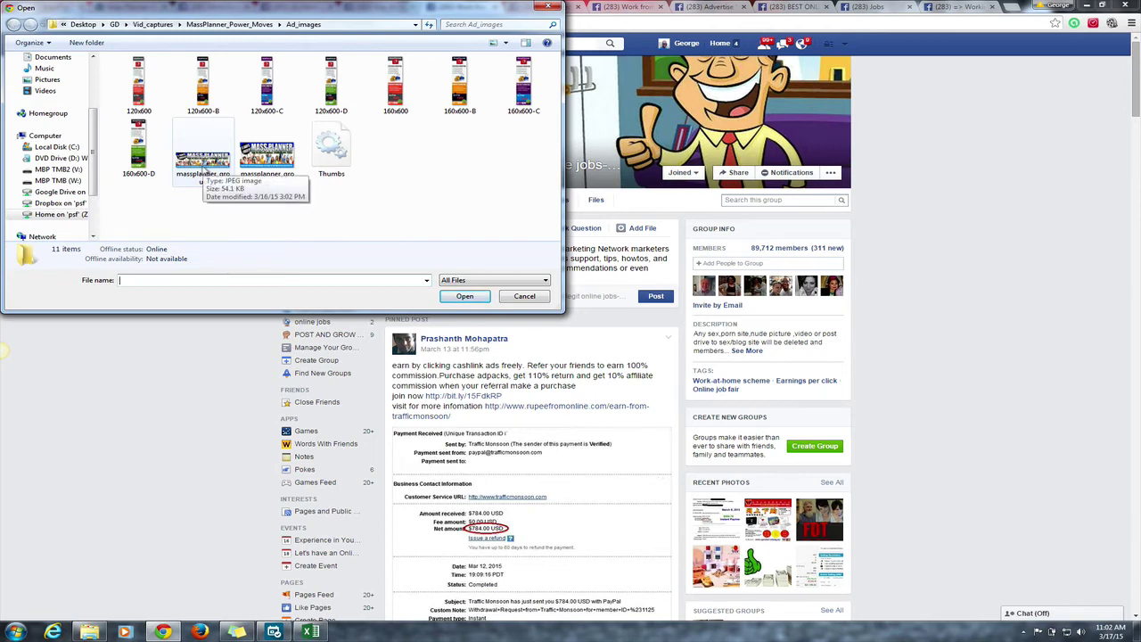
left_click(266, 155)
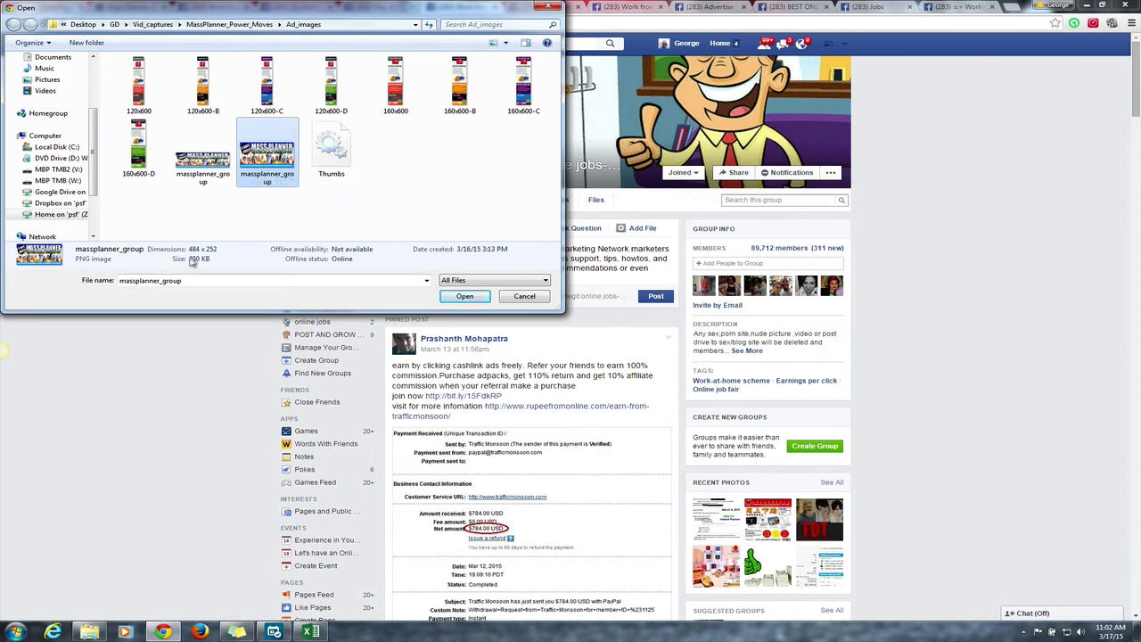
left_click(463, 297)
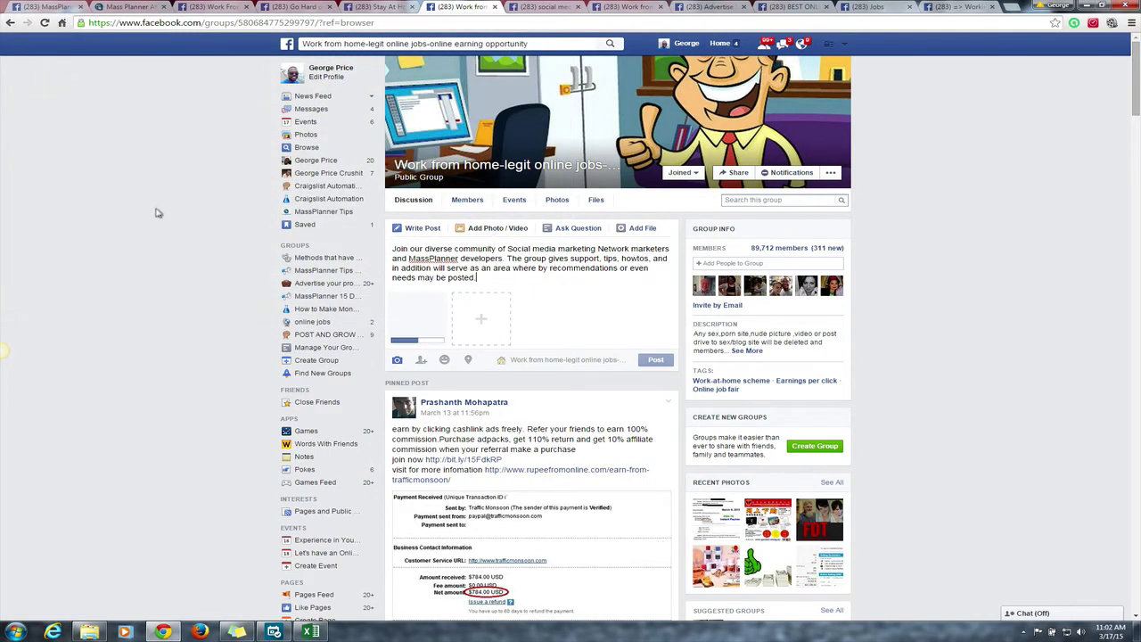
Step: Attach the second massplanner_group image from the Ad_images folder to the drafted post in the social media and network marketing group
left_click(541, 8)
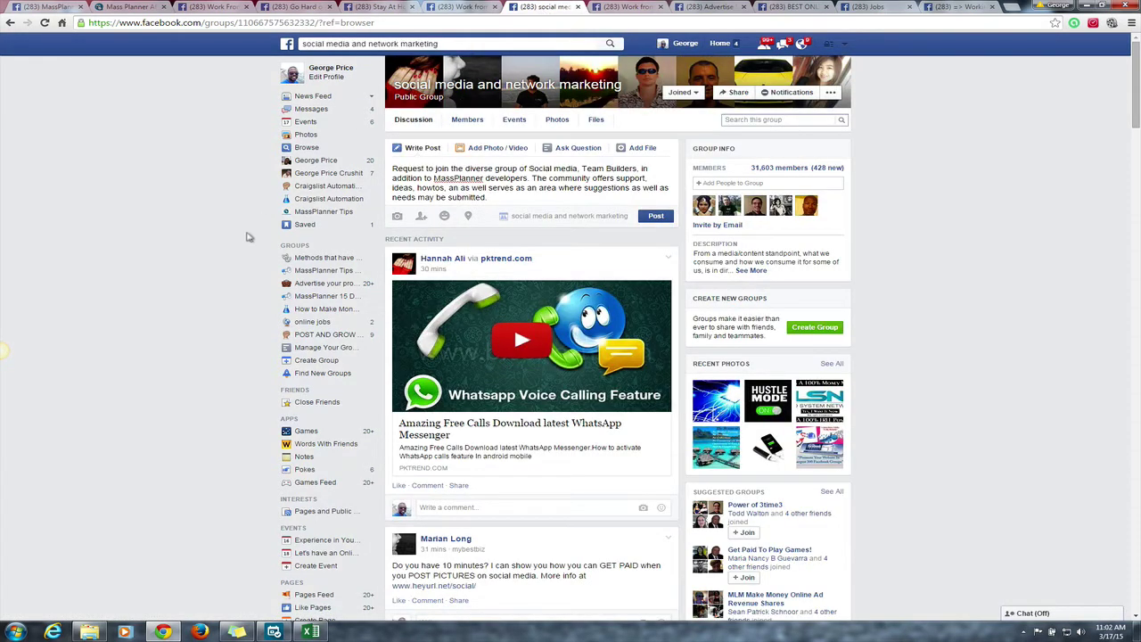
left_click(398, 217)
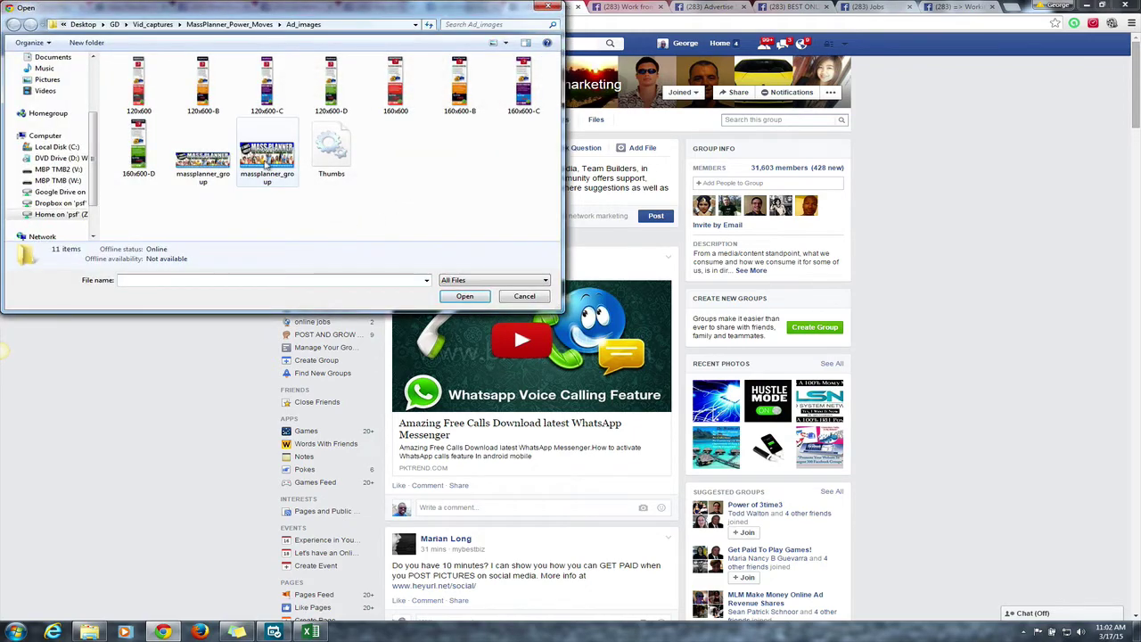
left_click(266, 159)
left_click(464, 296)
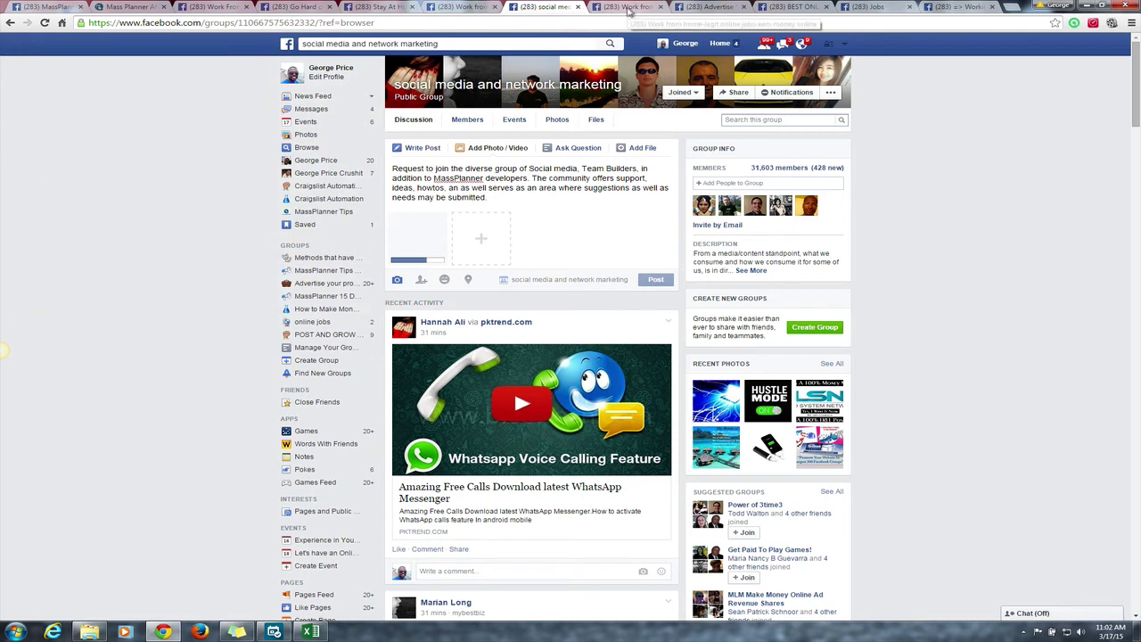
Step: Attach the second massplanner_group image to the drafted post in the Work from home-legit online jobs-earn money online group
left_click(628, 8)
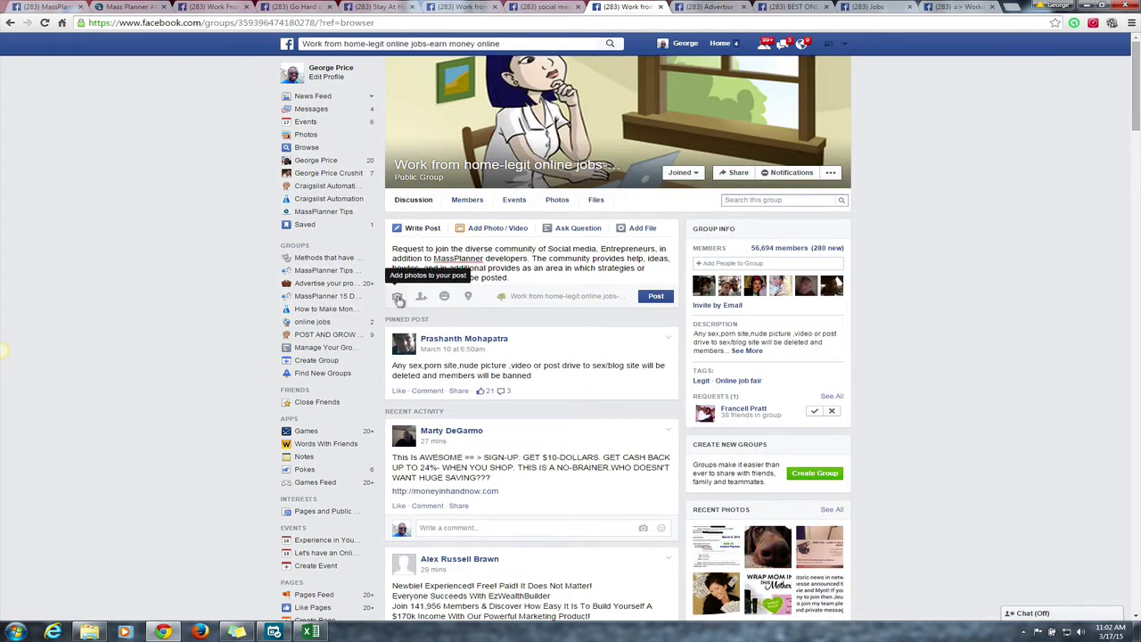
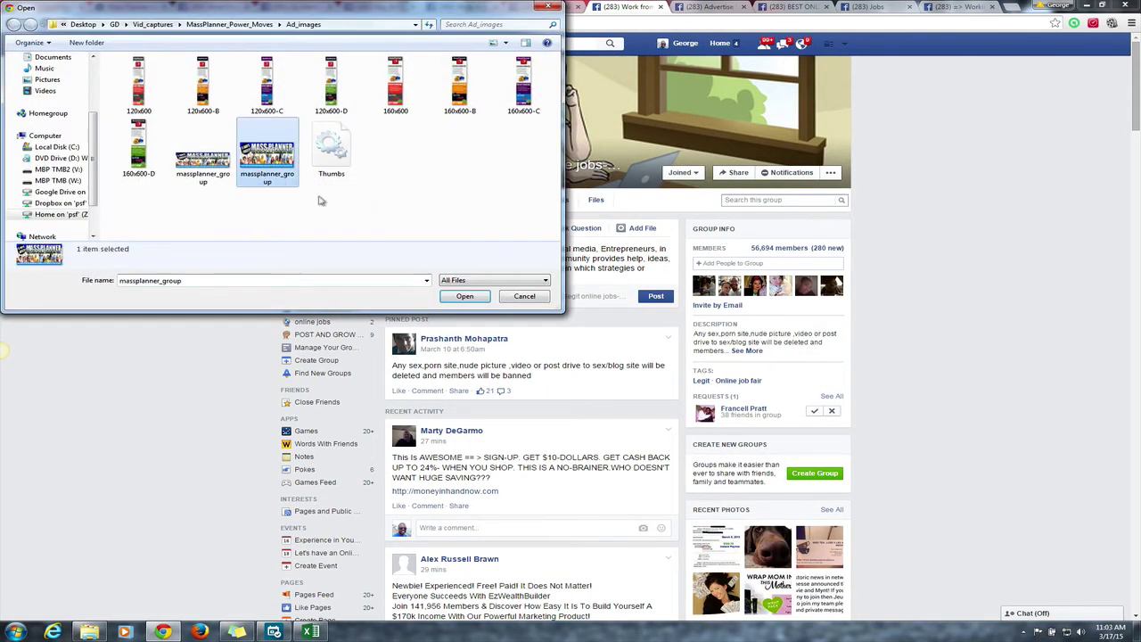
left_click(464, 297)
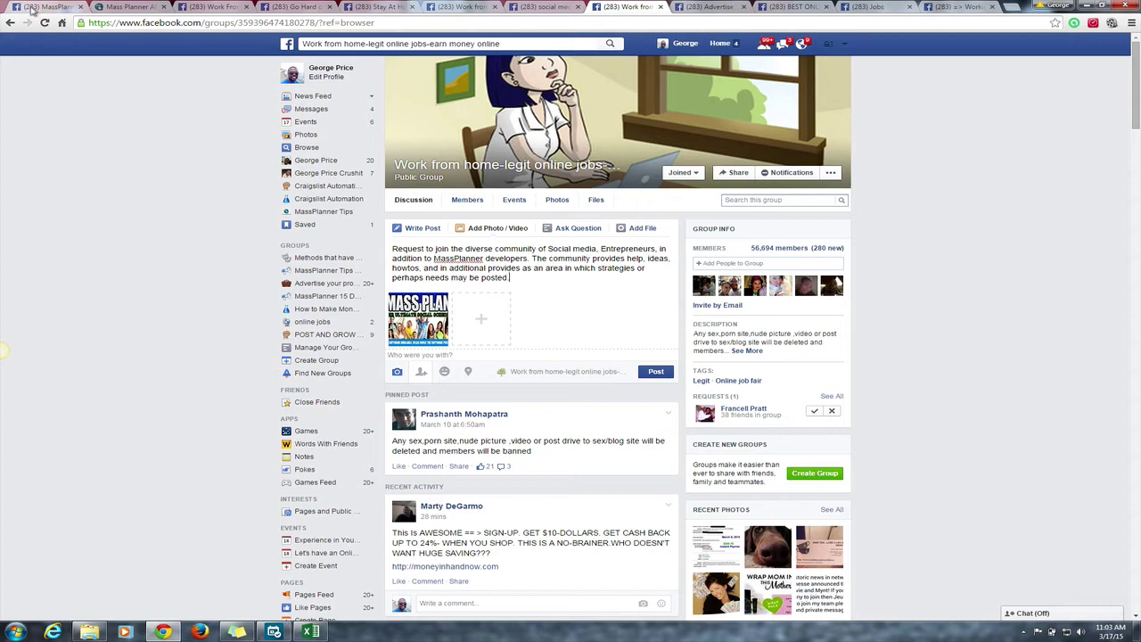
Step: Revisit the MassPlanner promotional swipes note and the affiliate area, and open gomnu.com in a new browser tab
left_click(31, 9)
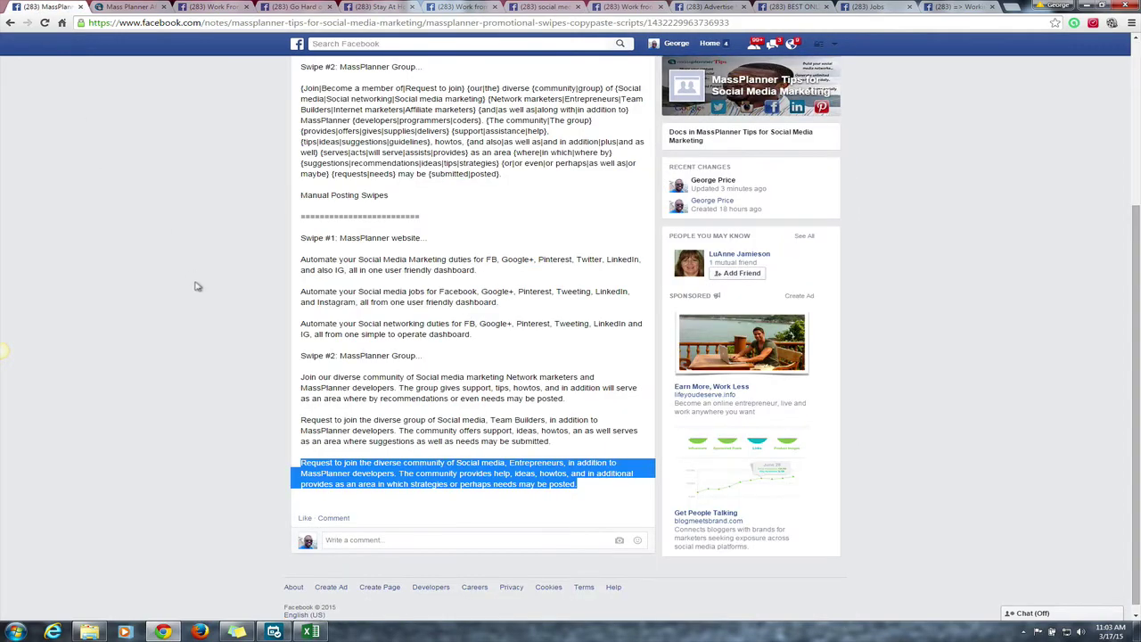
scroll(196, 285, "up", 3)
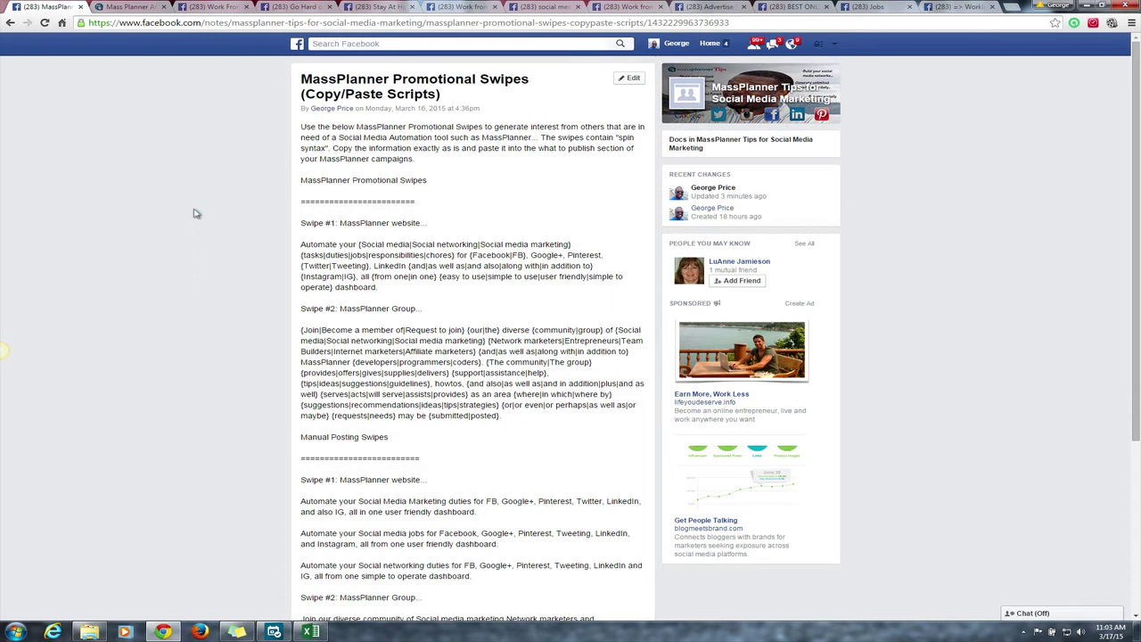
left_click(125, 7)
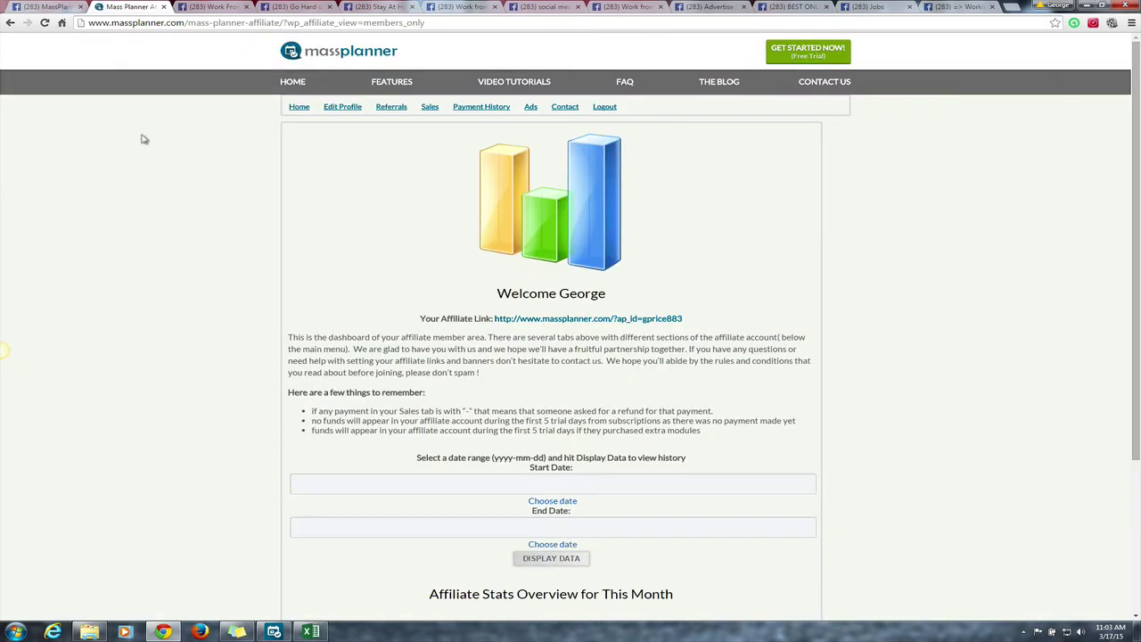
left_click(1015, 11)
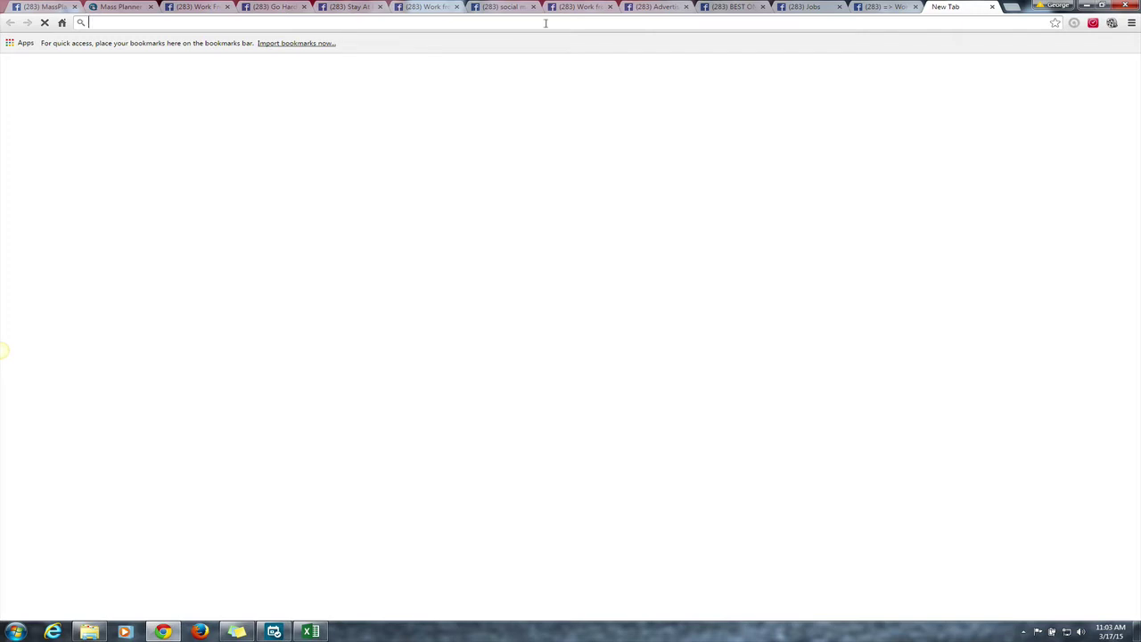
type("gomnu.com")
key("Return")
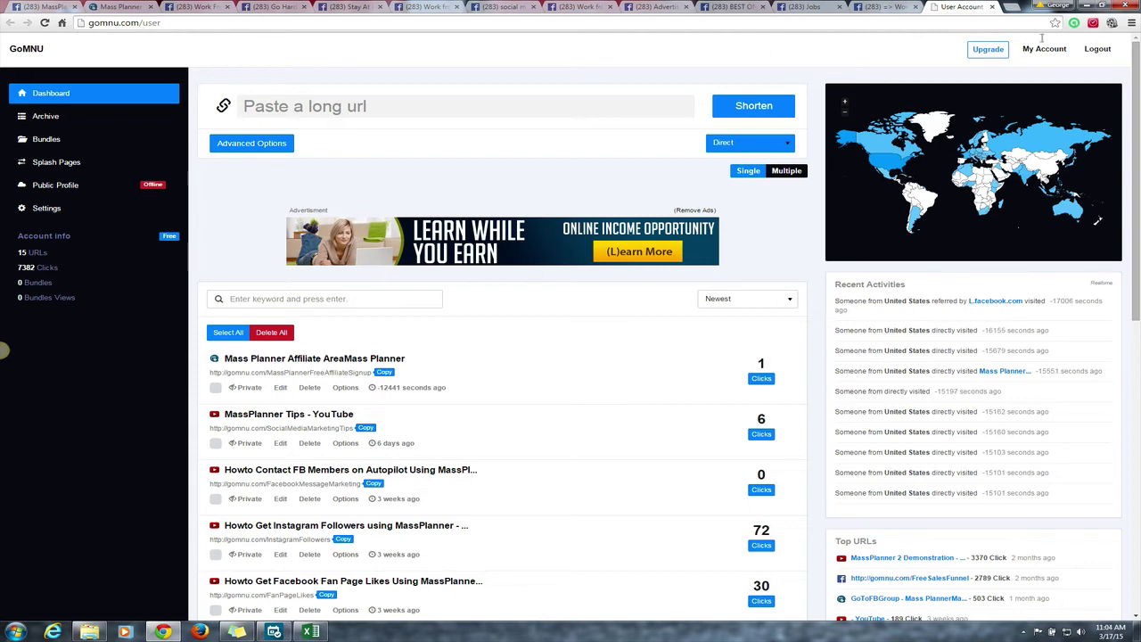
Step: Log out of GoMNU to view its account registration form, and log back in to the account
left_click(1096, 52)
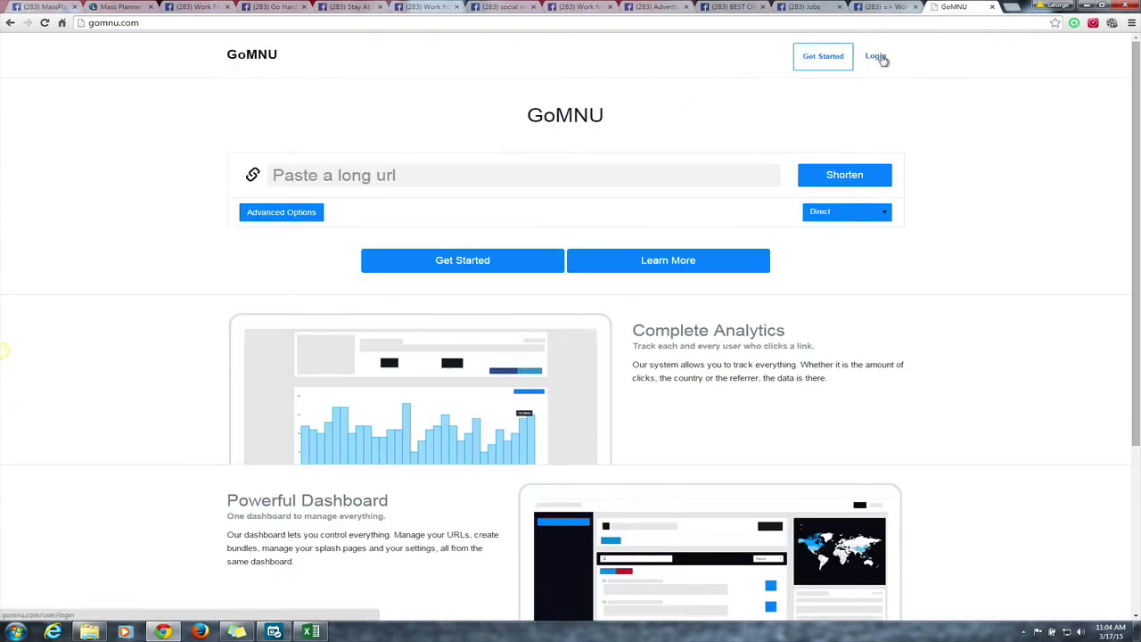
left_click(825, 57)
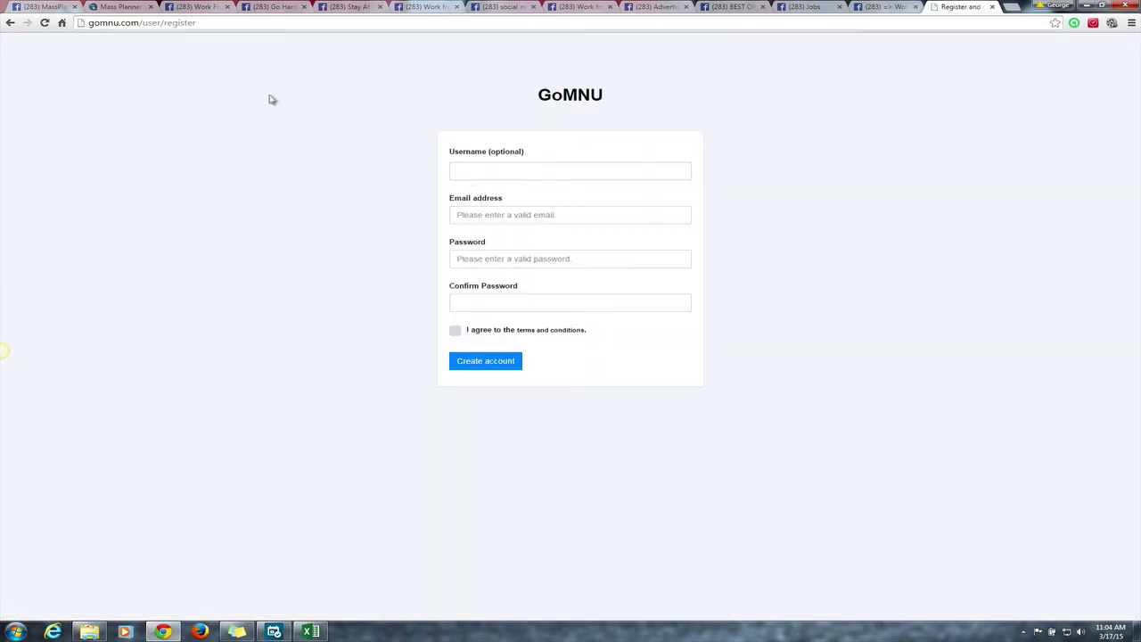
left_click(10, 23)
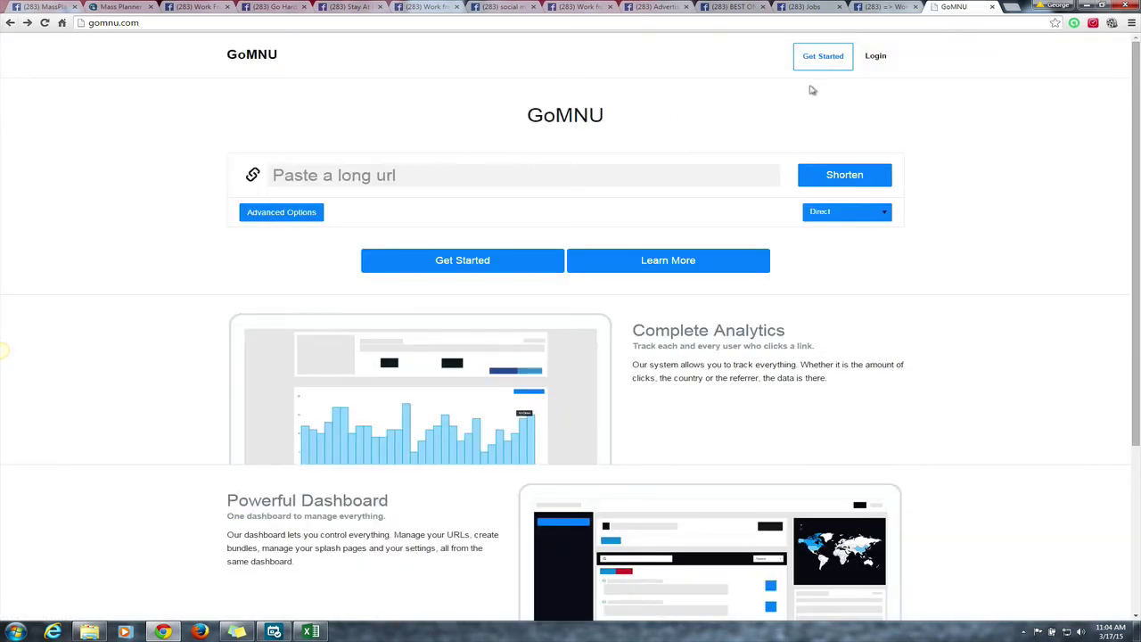
left_click(872, 58)
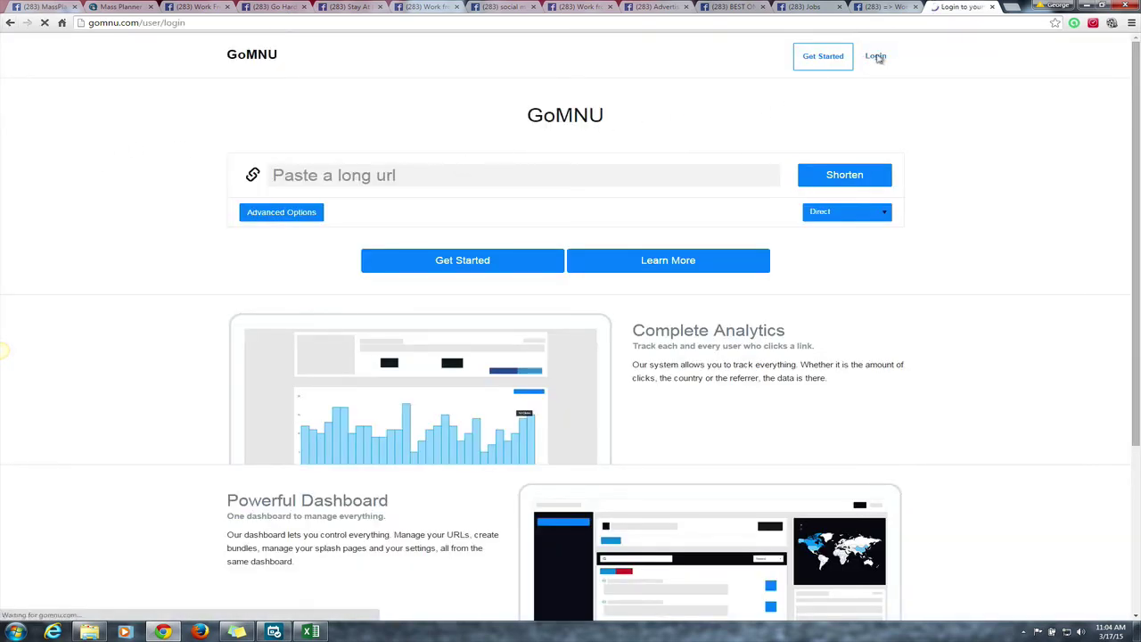
left_click(465, 274)
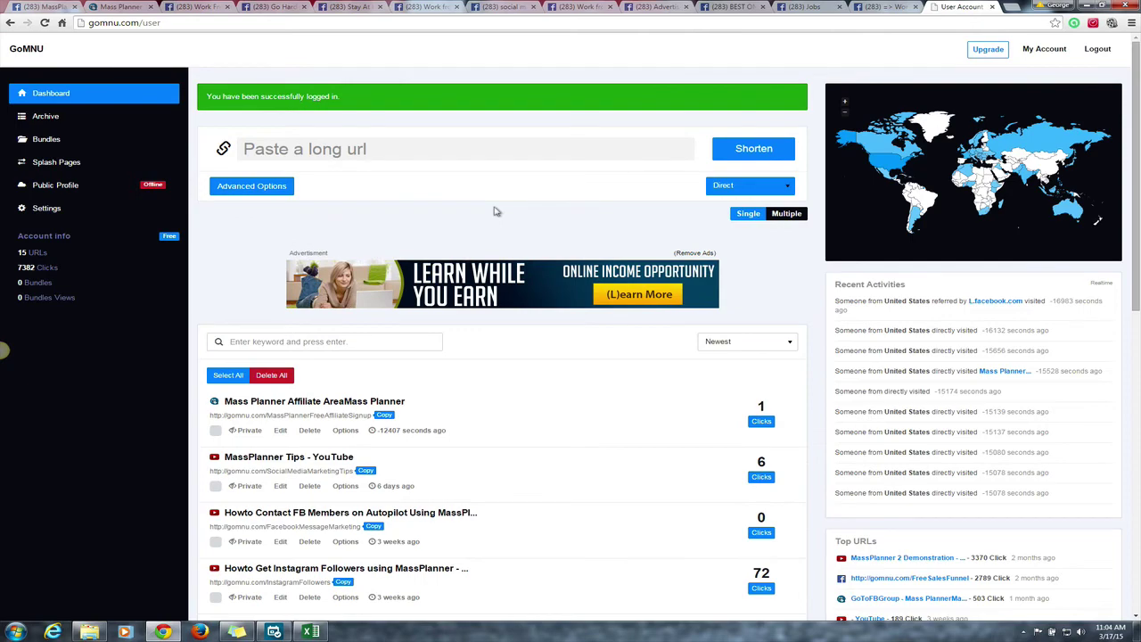
Step: Move the GoMNU tab between the MassPlanner swipes tab and the Mass Planner affiliate tab
left_click_drag(936, 10, 514, 37)
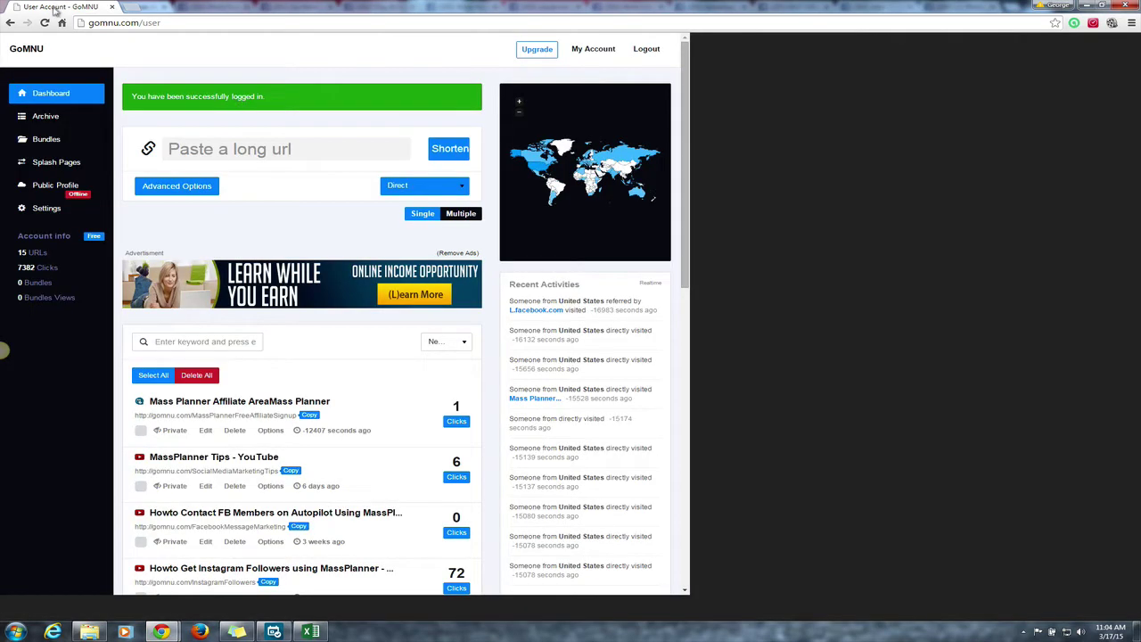
left_click_drag(55, 11, 169, 18)
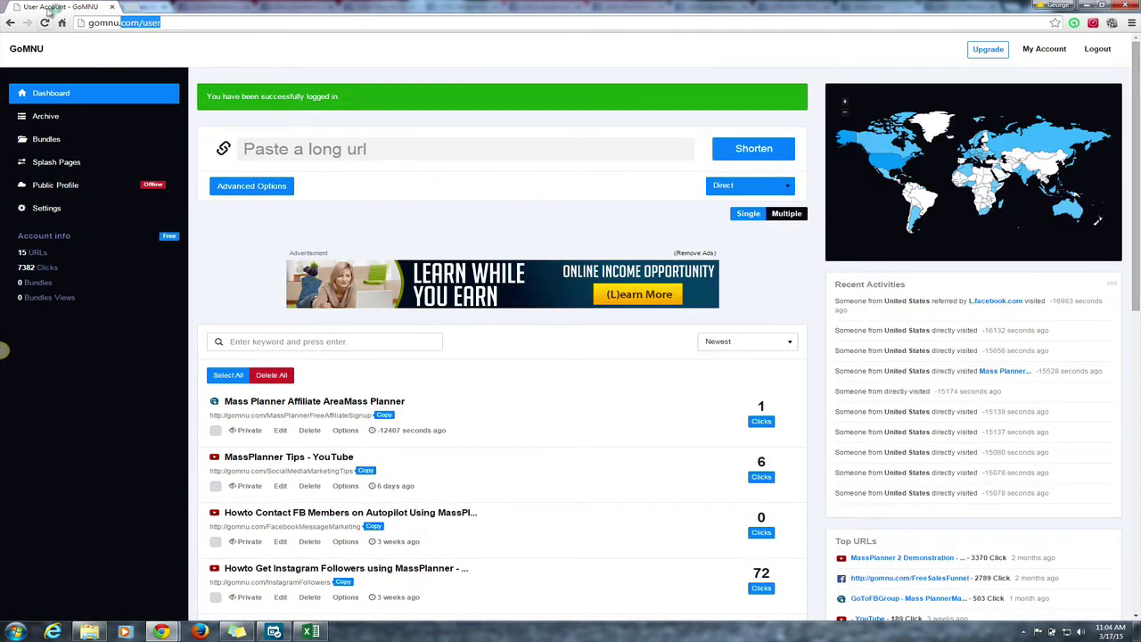
left_click_drag(56, 7, 113, 11)
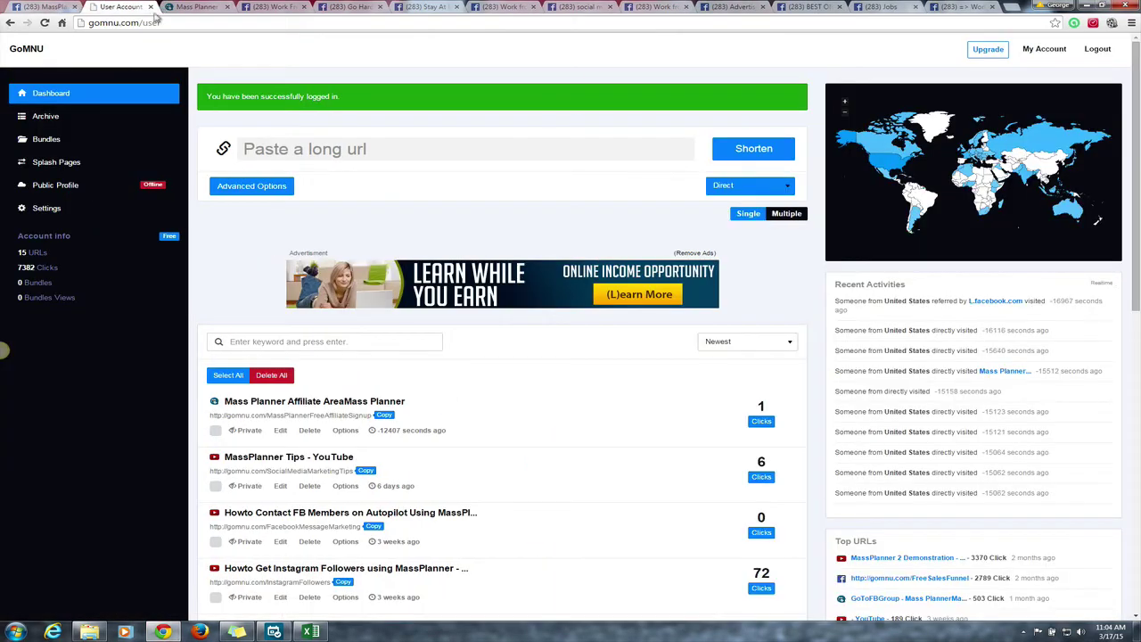
Step: Copy the affiliate link from the MassPlanner dashboard into GoMNU's long URL field and open the advanced options at the custom alias
left_click(190, 10)
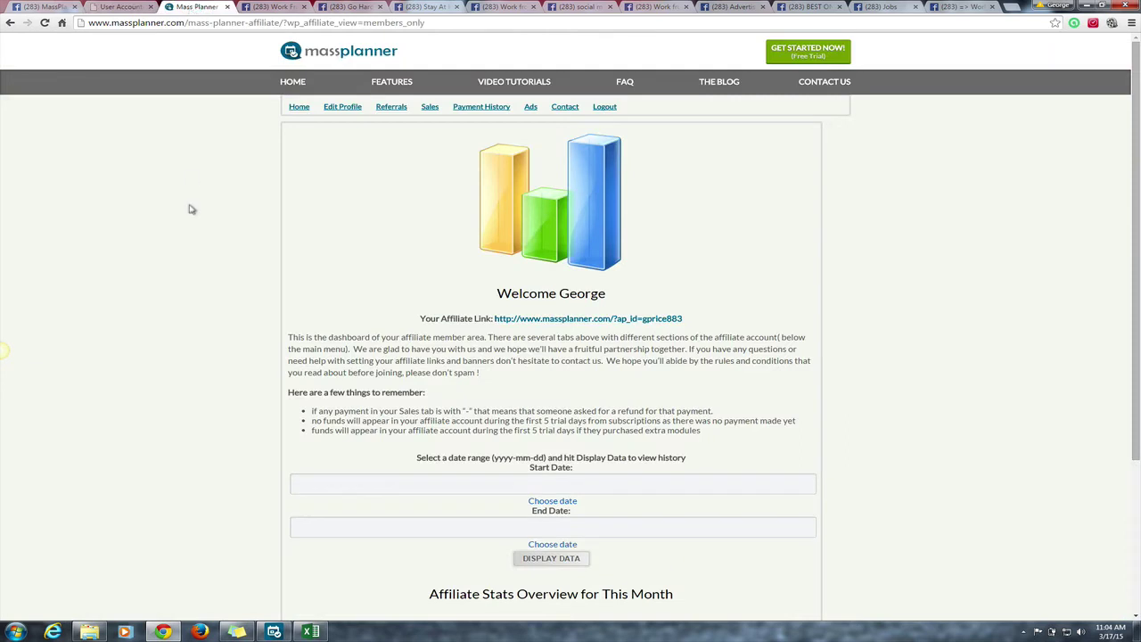
right_click(563, 322)
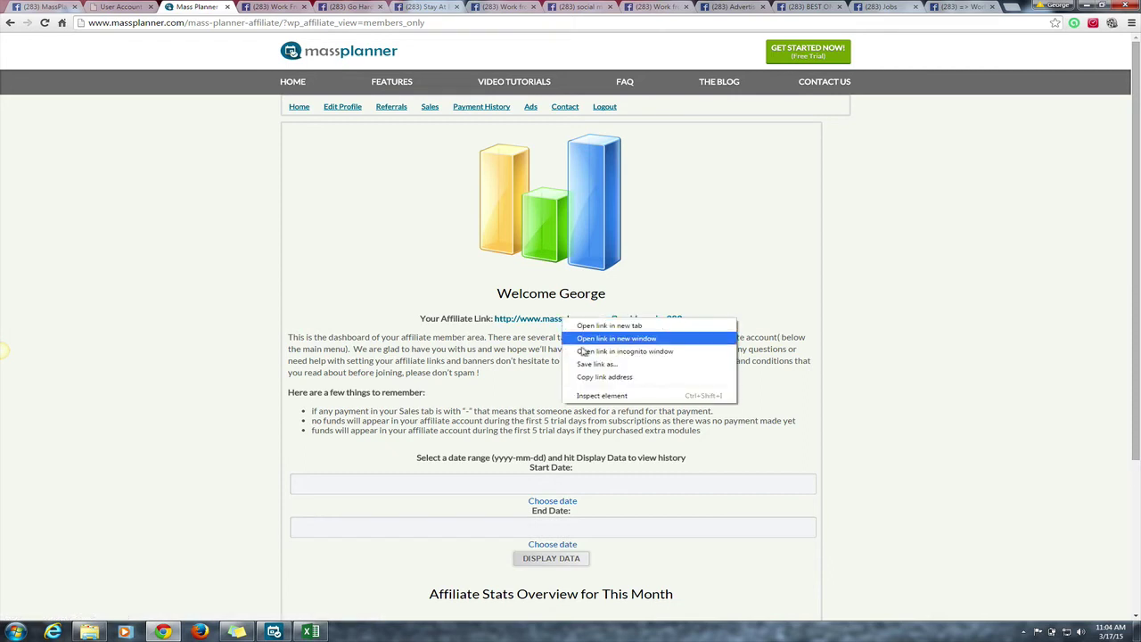
left_click(584, 377)
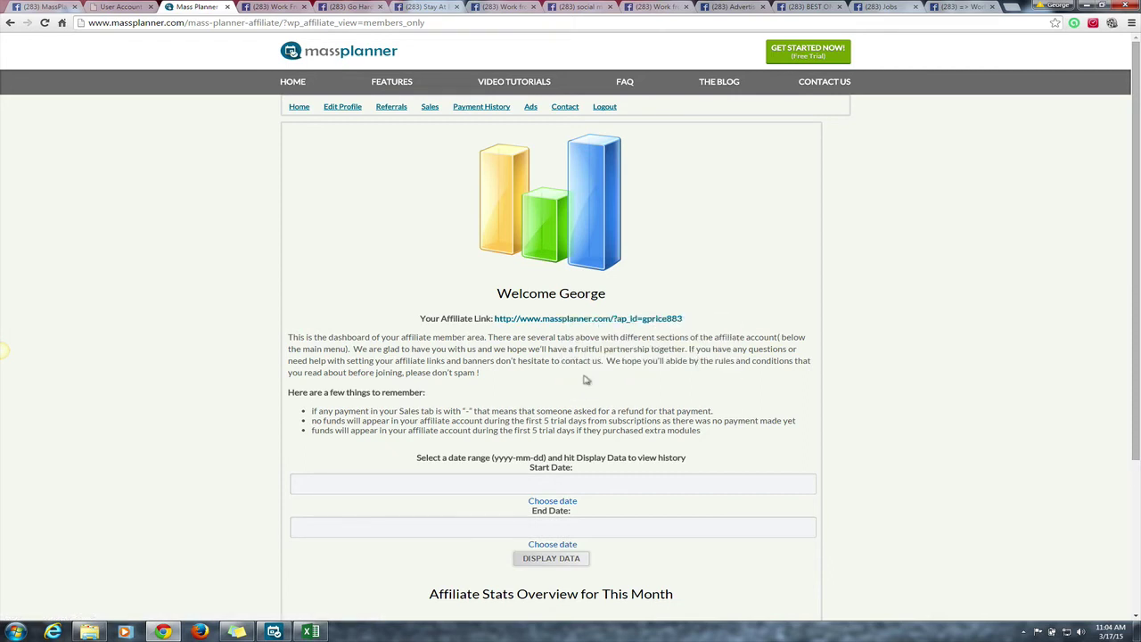
left_click(107, 9)
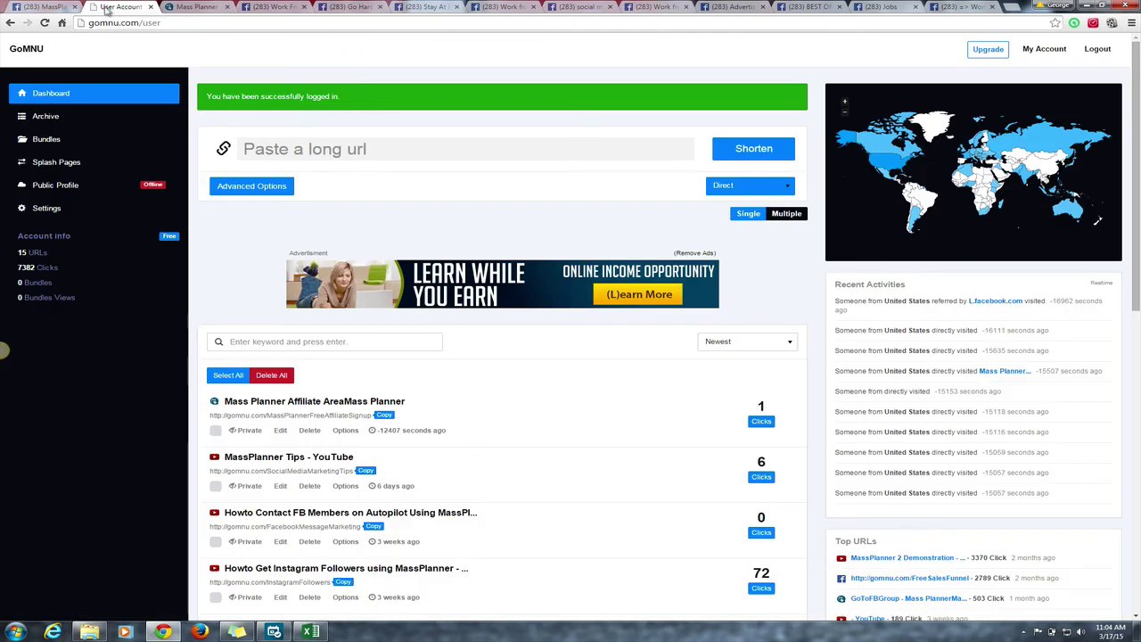
right_click(309, 149)
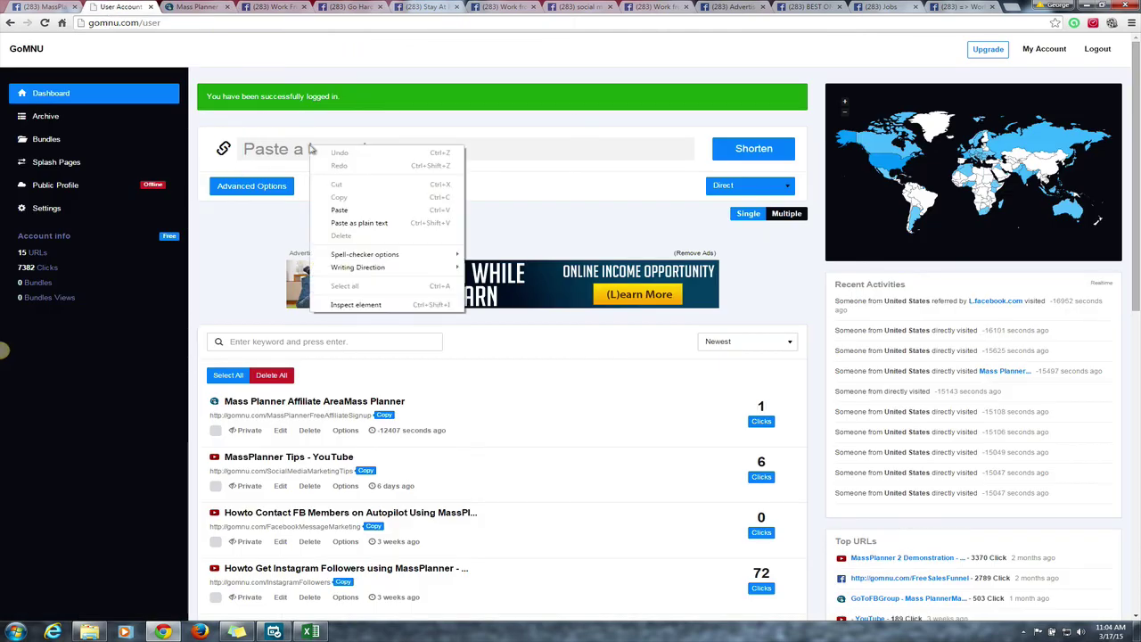
left_click(355, 210)
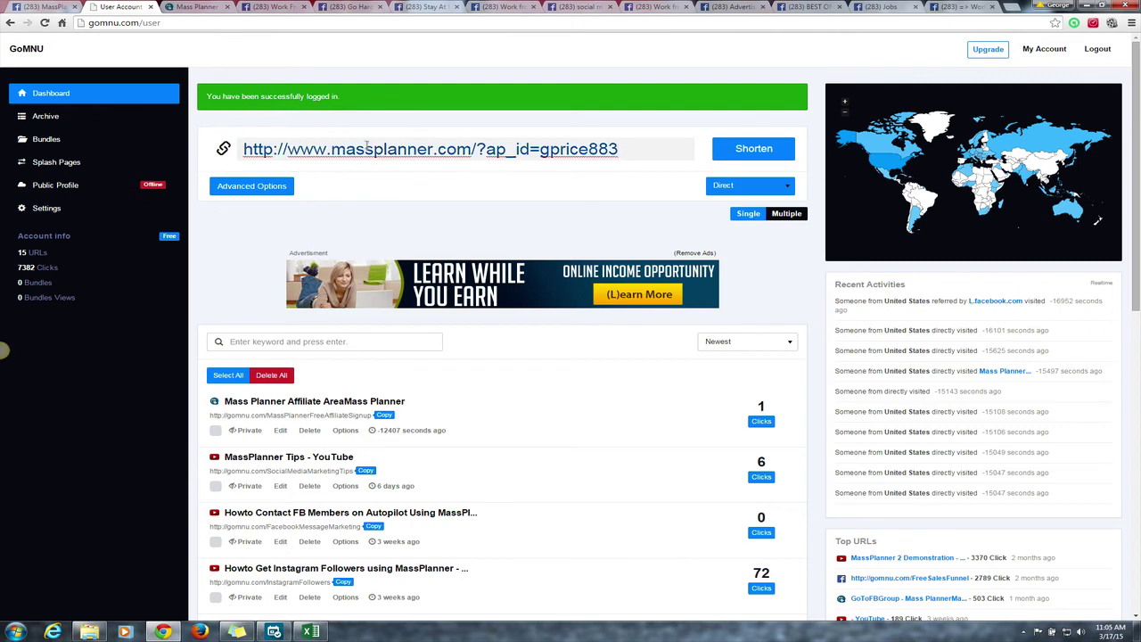
left_click(264, 187)
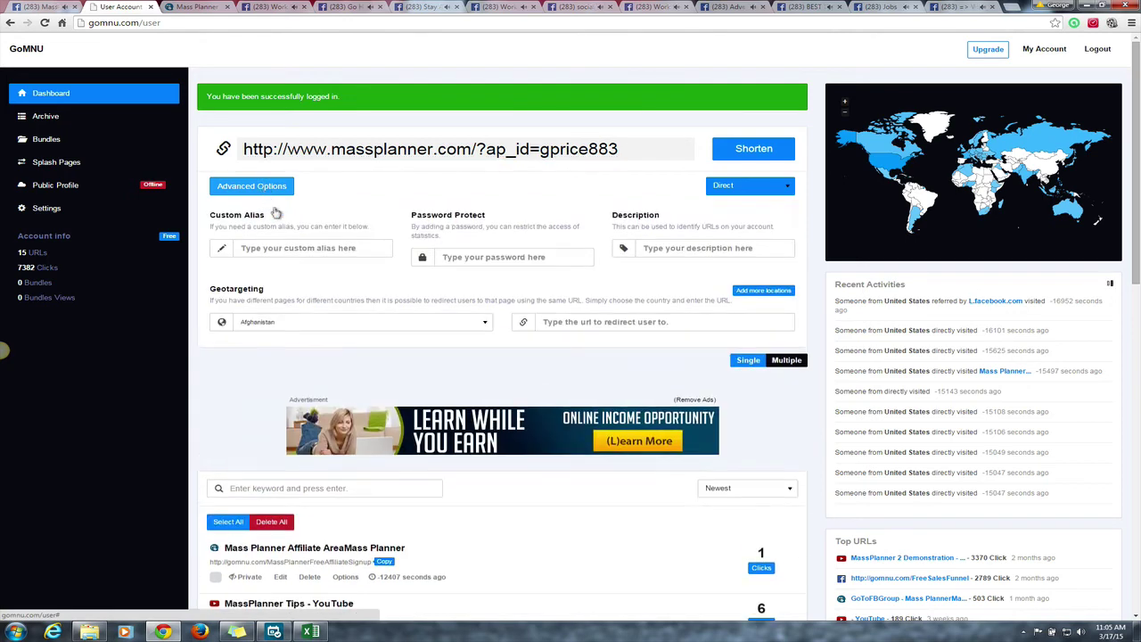
left_click(286, 250)
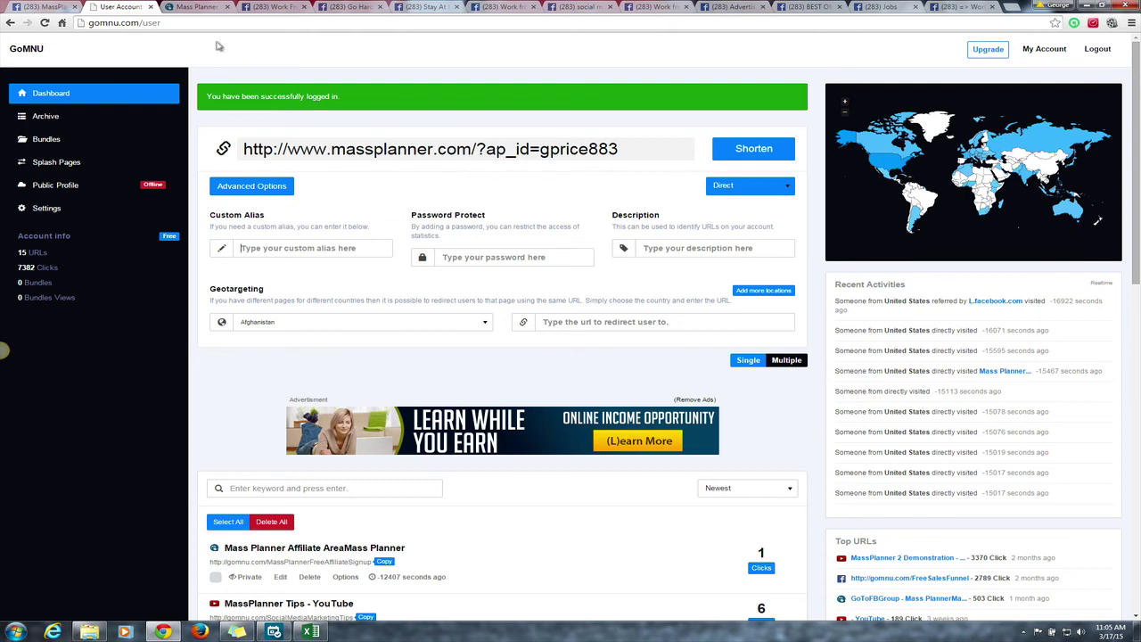
Step: Copy the gotofbgroup link from the MP Facebook Group Link code among the MassPlanner affiliate ads
left_click(198, 7)
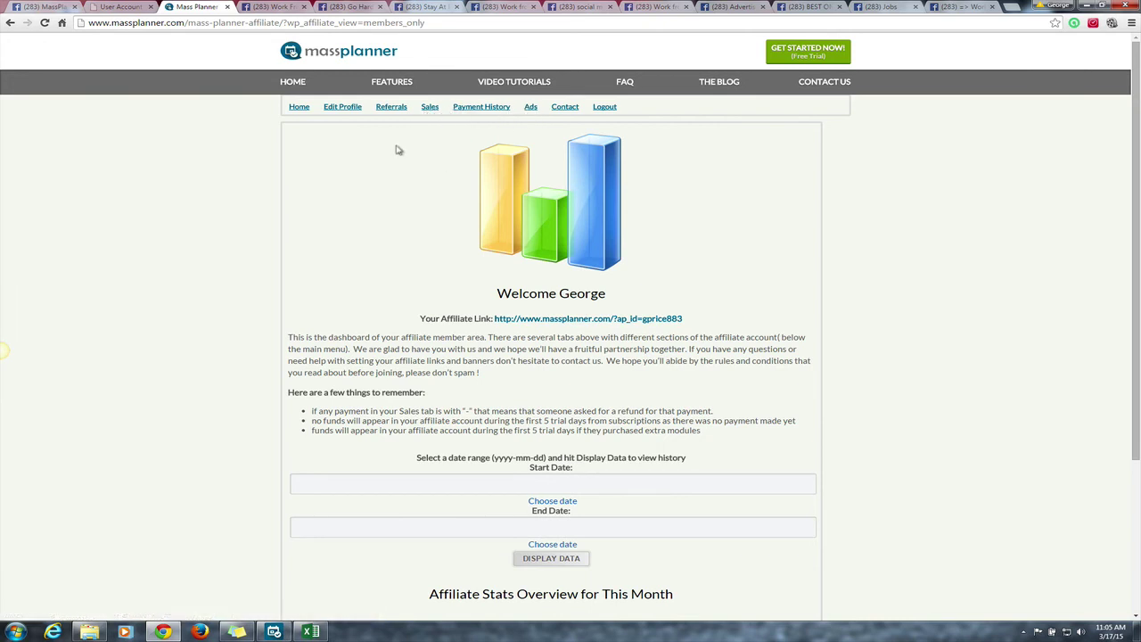
left_click(531, 108)
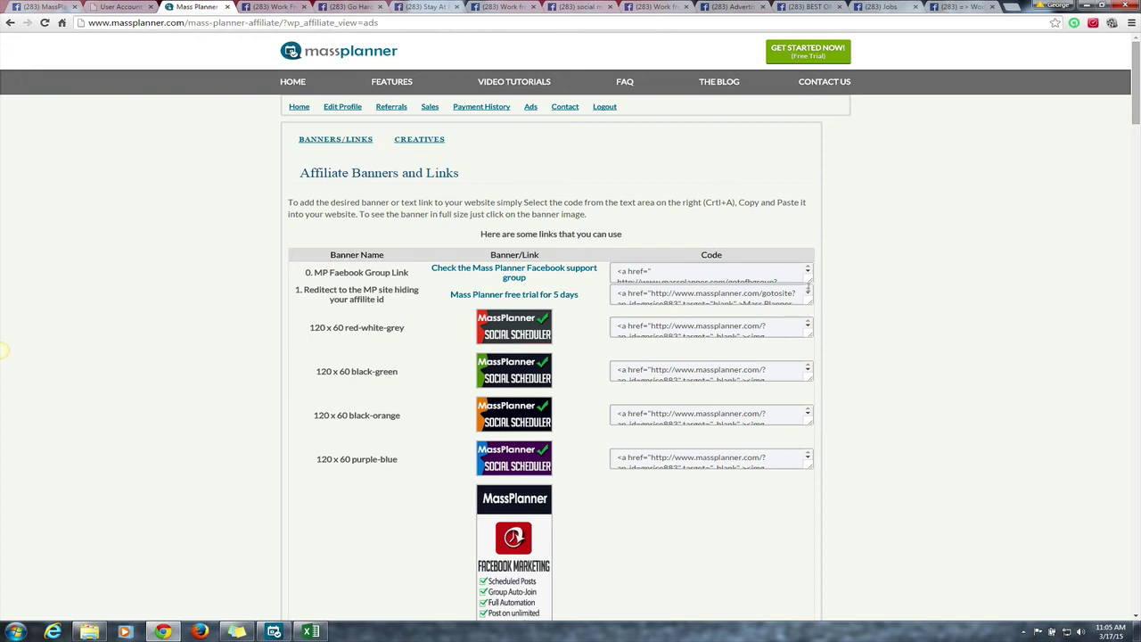
left_click_drag(809, 285, 828, 318)
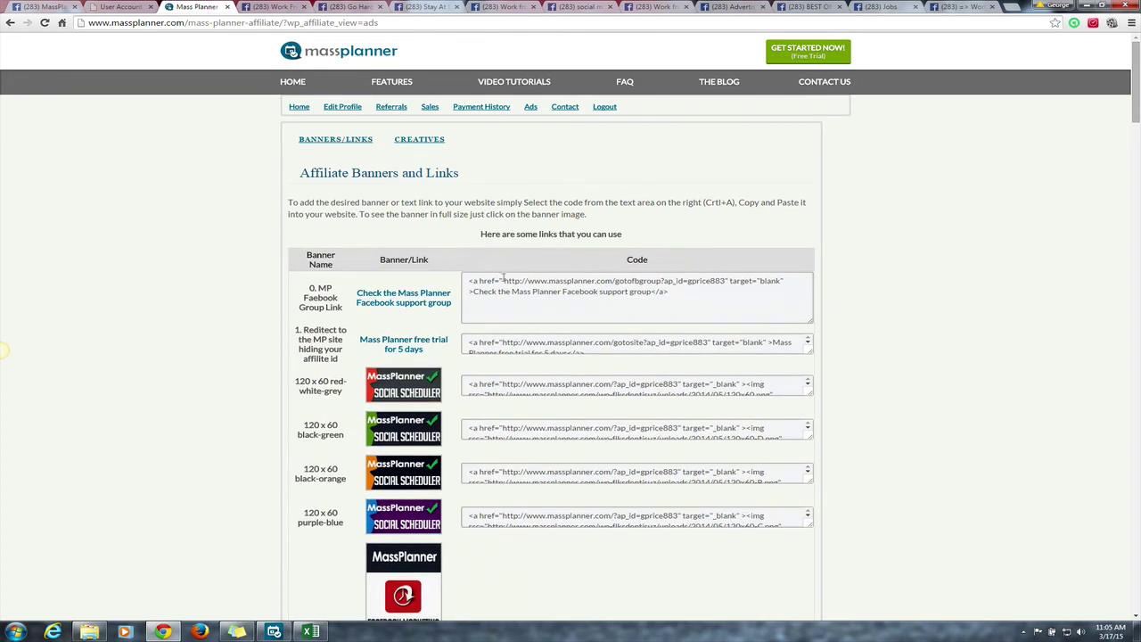
left_click_drag(504, 281, 727, 281)
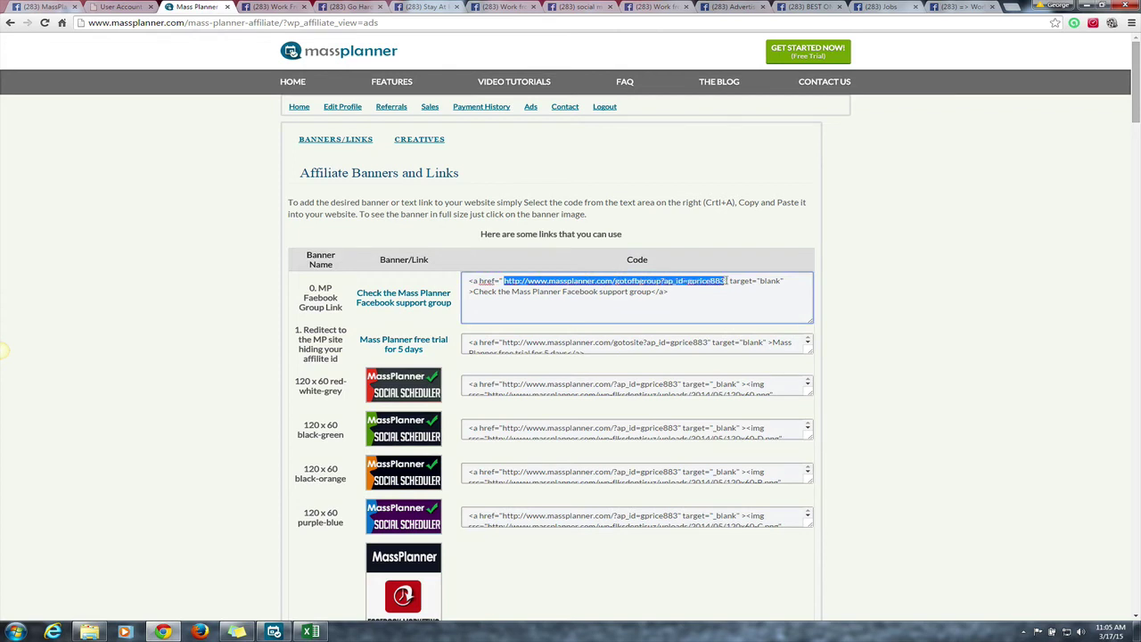
right_click(656, 282)
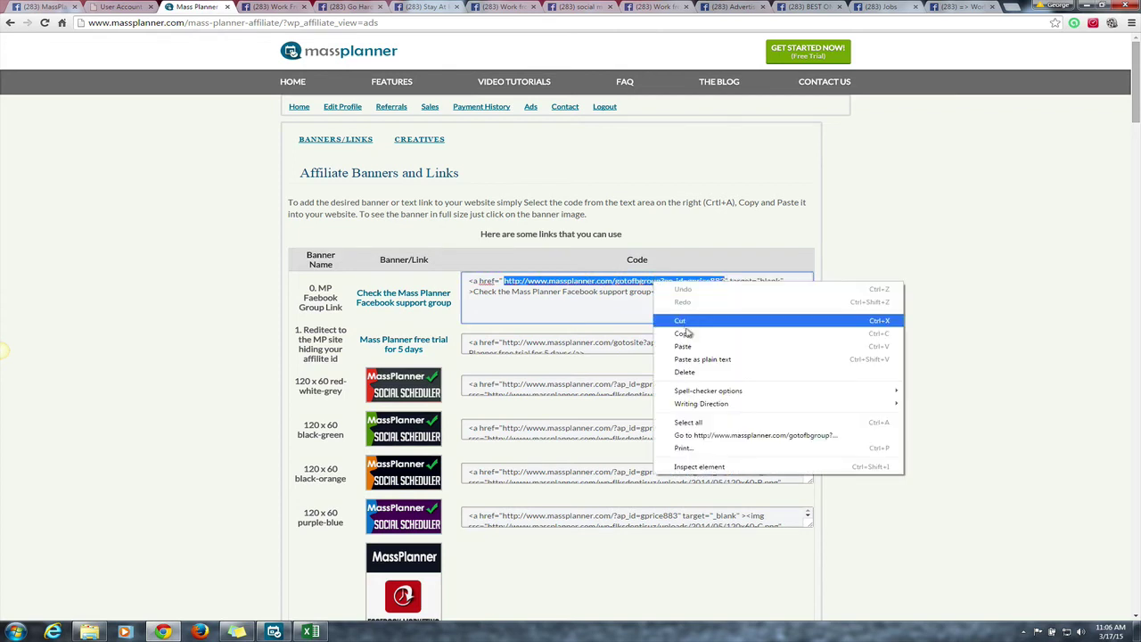
left_click(686, 331)
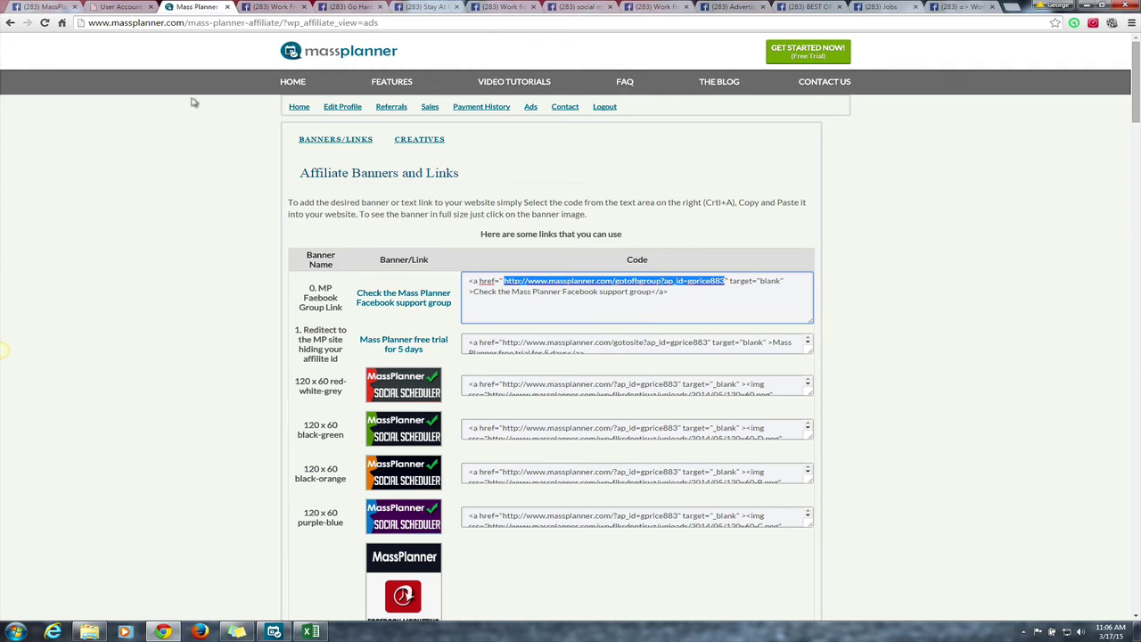
Step: Replace the long URL in GoMNU with the copied MassPlanner gotofbgroup link and go to the custom alias
left_click(108, 9)
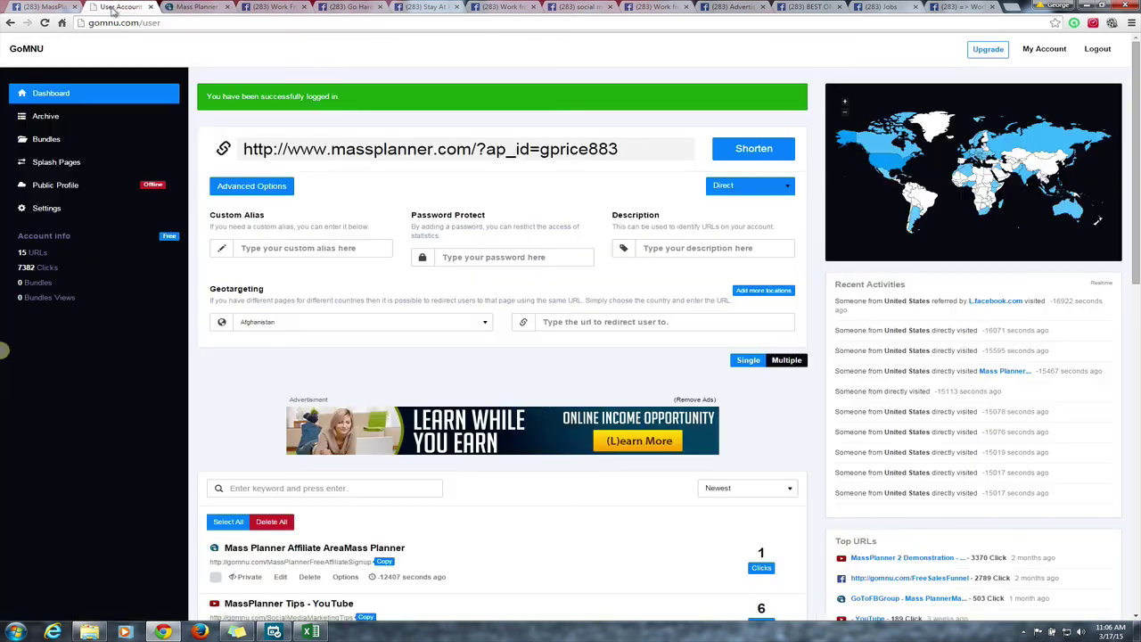
double_click(339, 150)
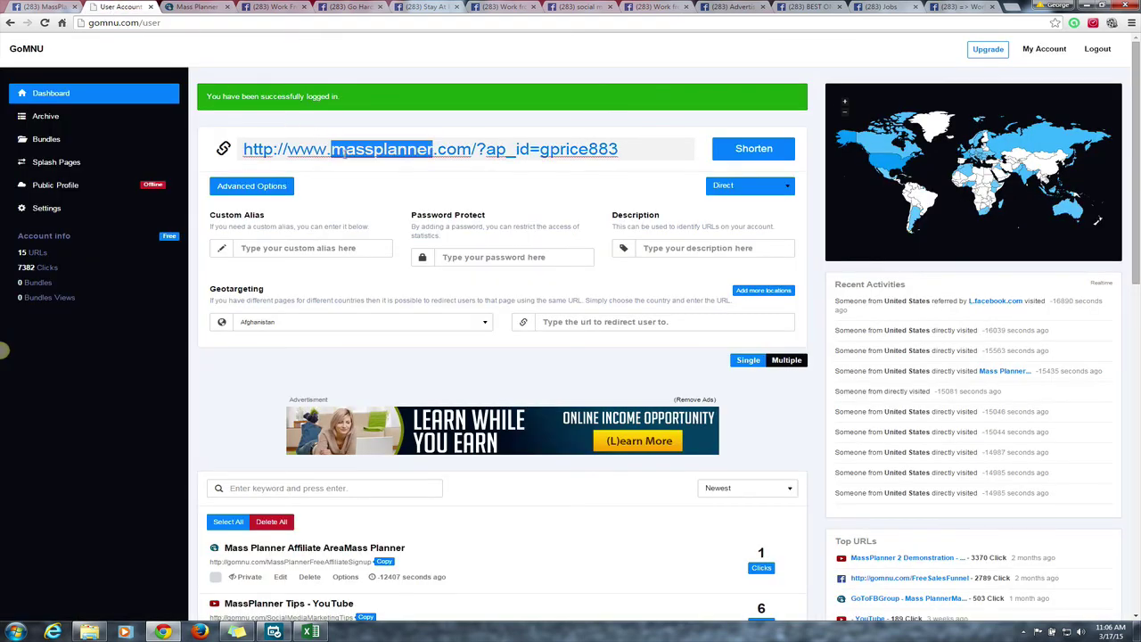
left_click(497, 150)
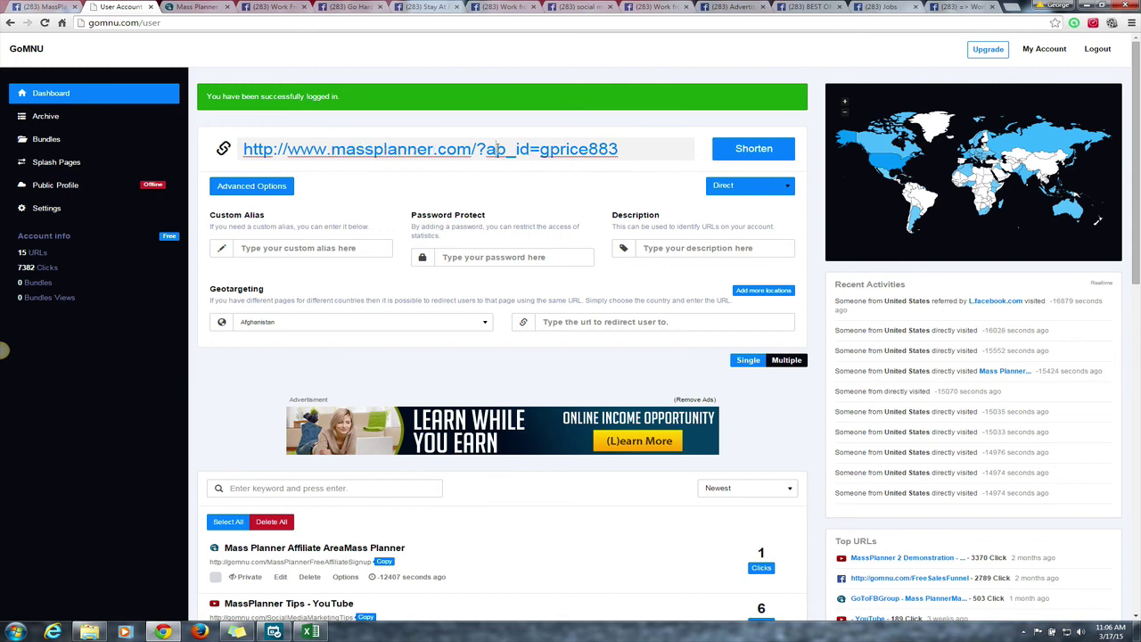
key("ctrl+a")
key("BackSpace")
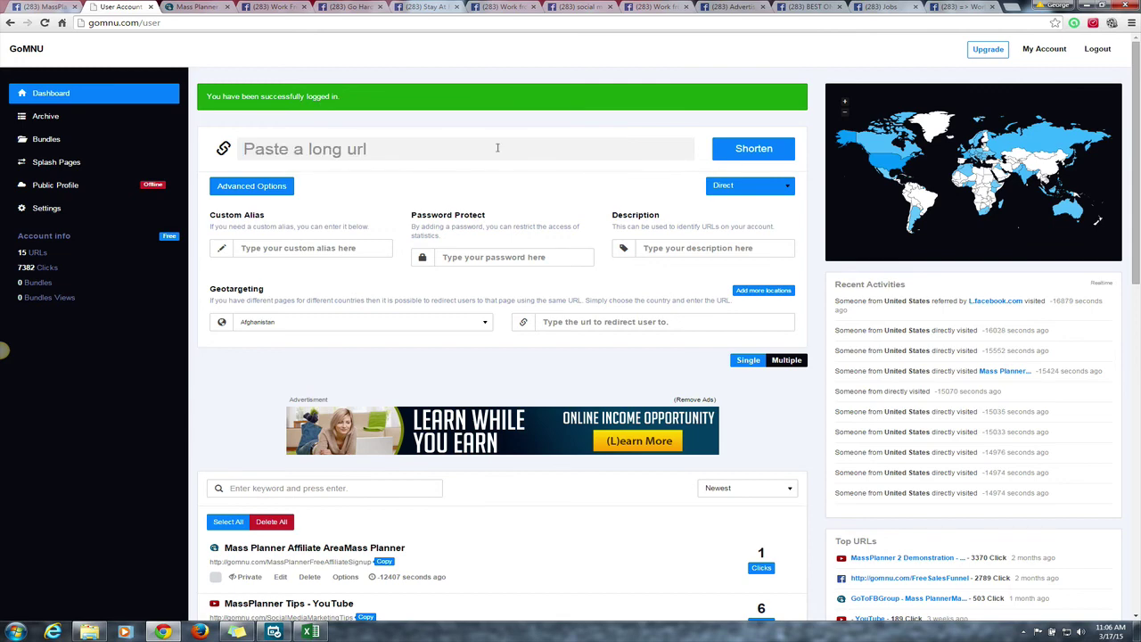
key("ctrl+v")
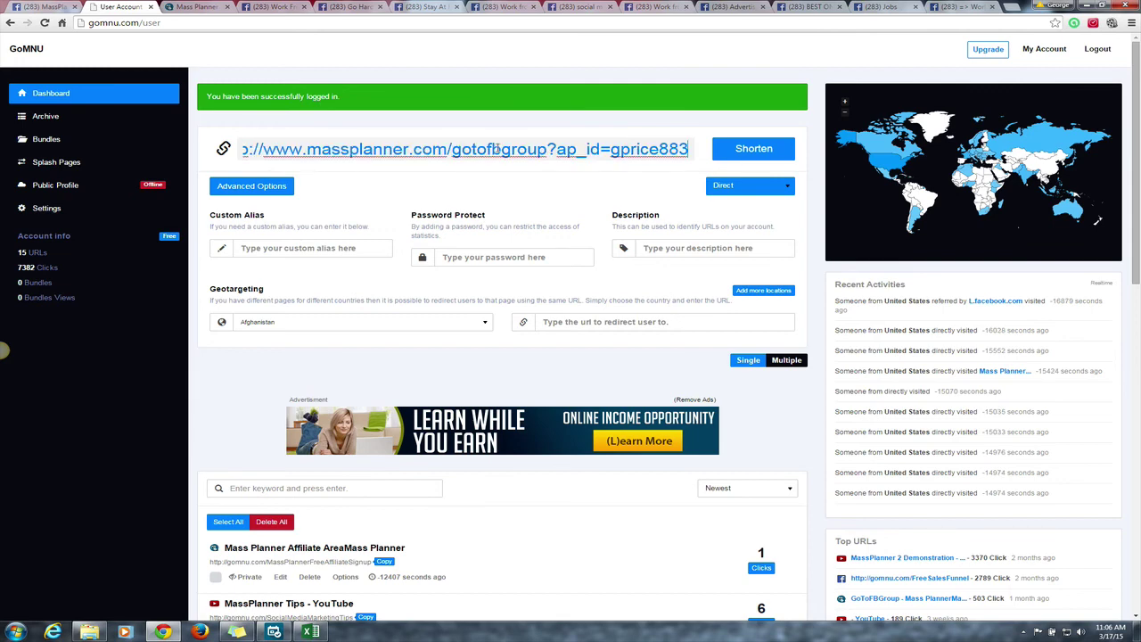
left_click(309, 248)
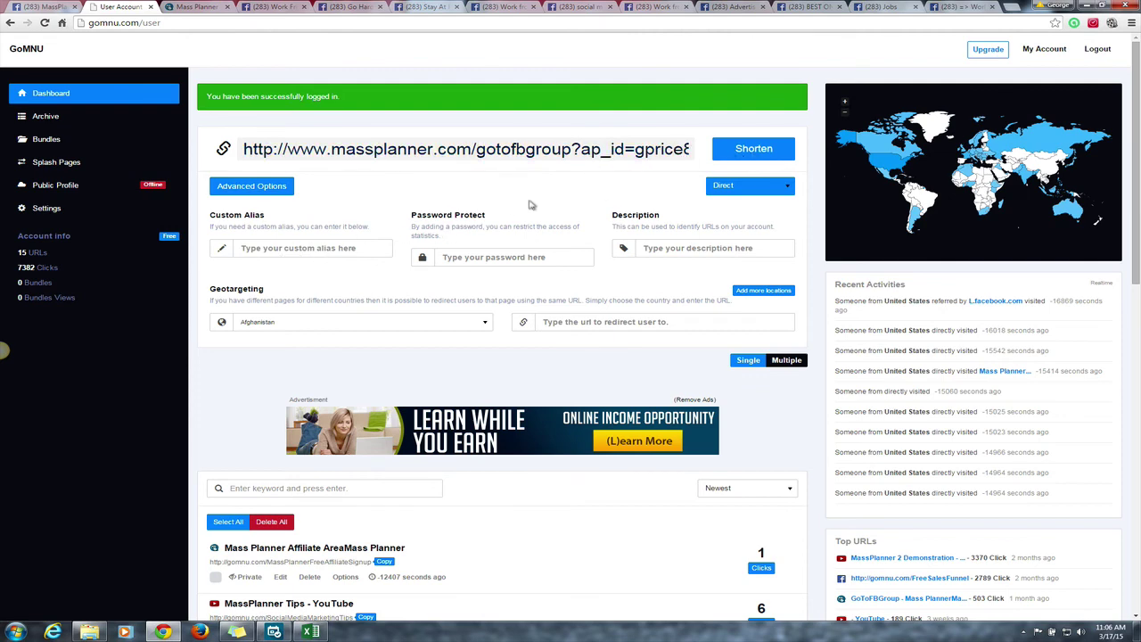
Step: Add google.com on a separate line below the text of the drafted post in the Work From Home Facebook group
left_click(277, 7)
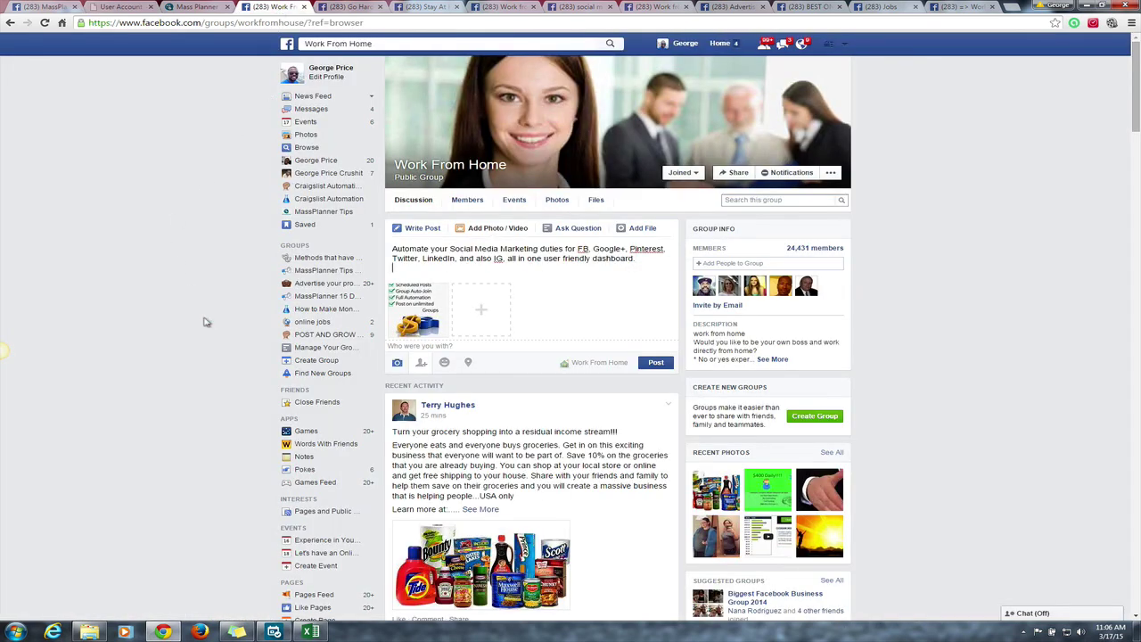
key("Return")
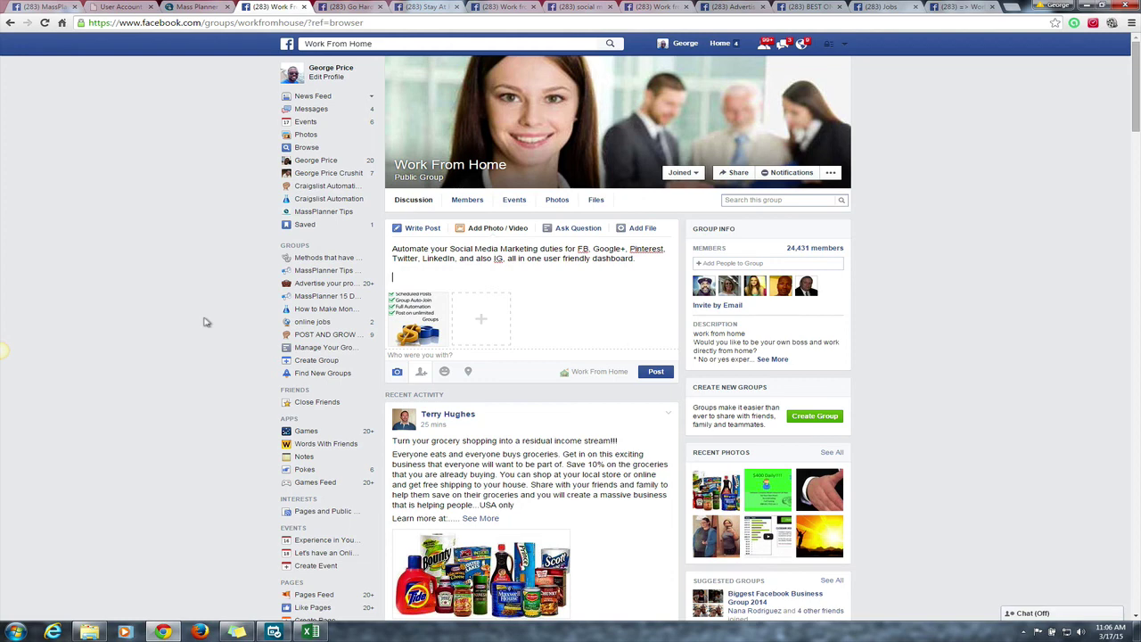
type("google.com")
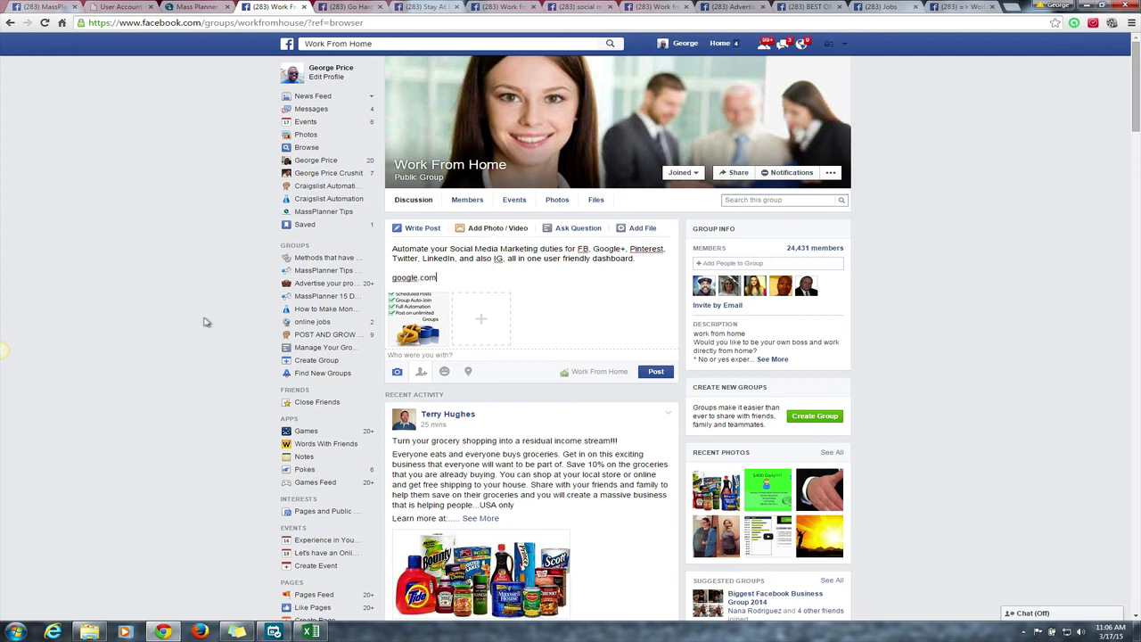